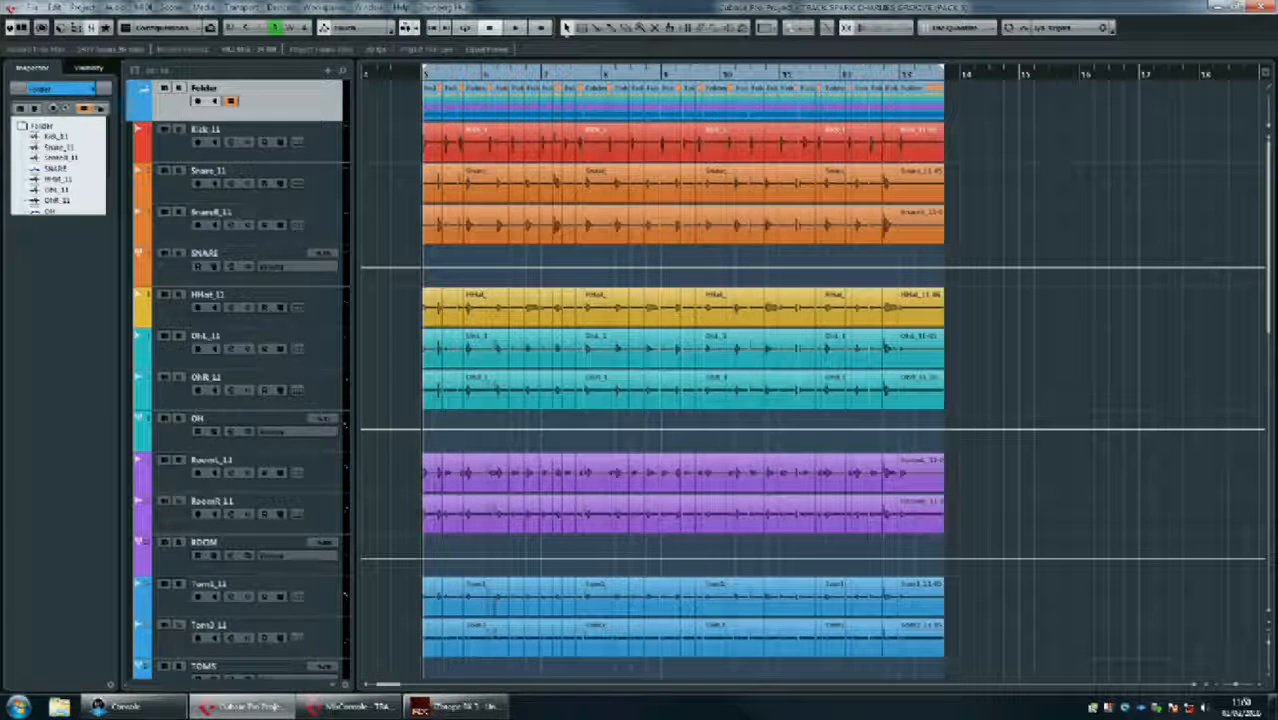
# - Look through all the drum tracks and play back the full drum groove from bar 5
pyautogui.click(250, 130)
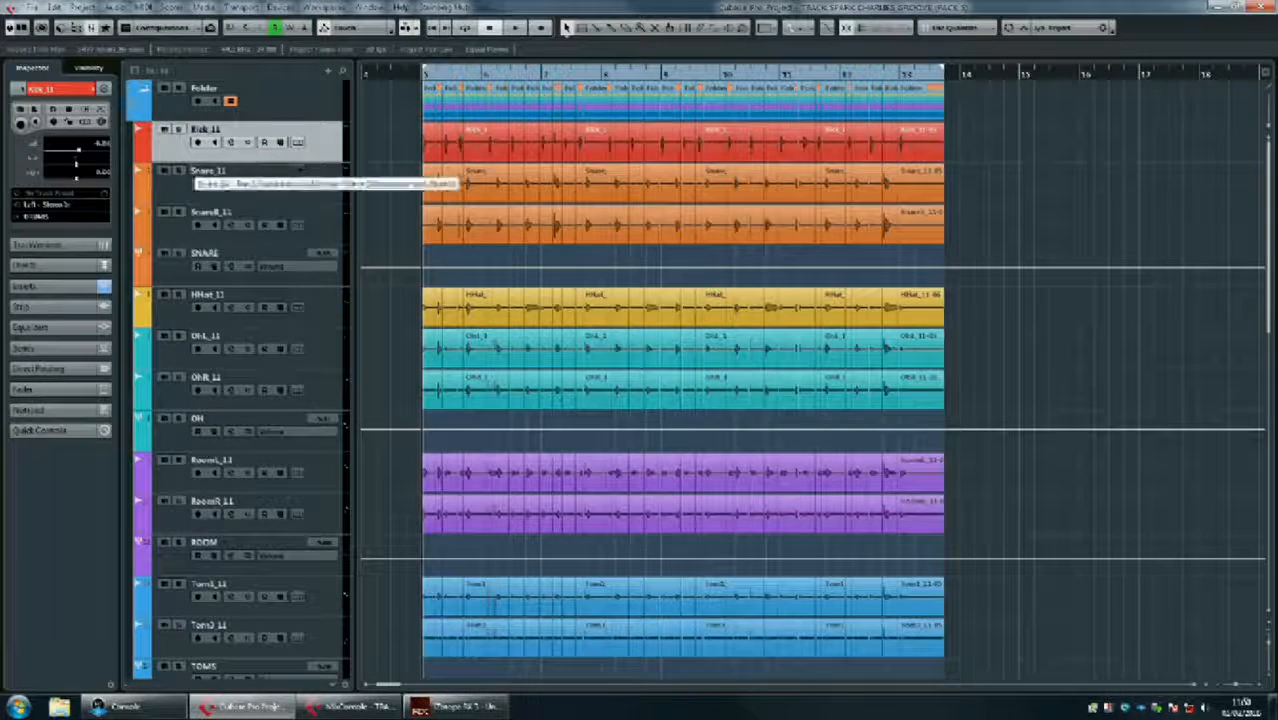
pyautogui.scroll(-10, 650, 380)
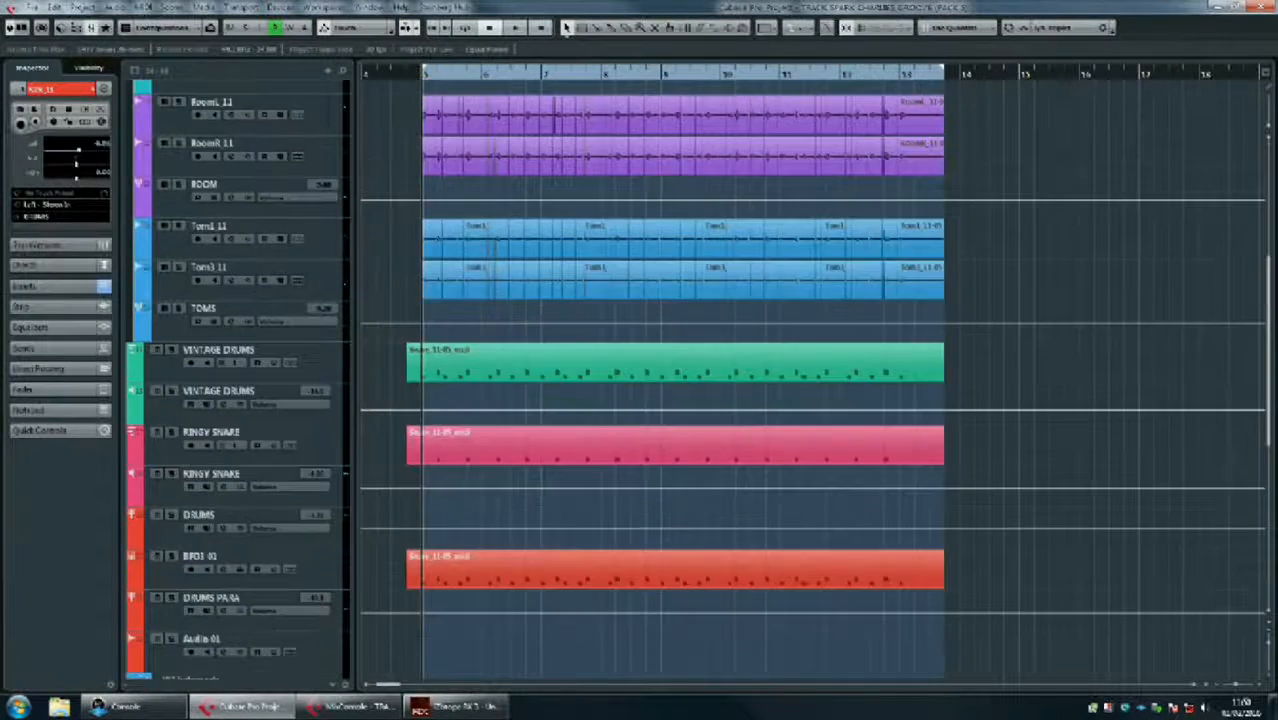
pyautogui.scroll(7, 650, 380)
pyautogui.scroll(3, 650, 380)
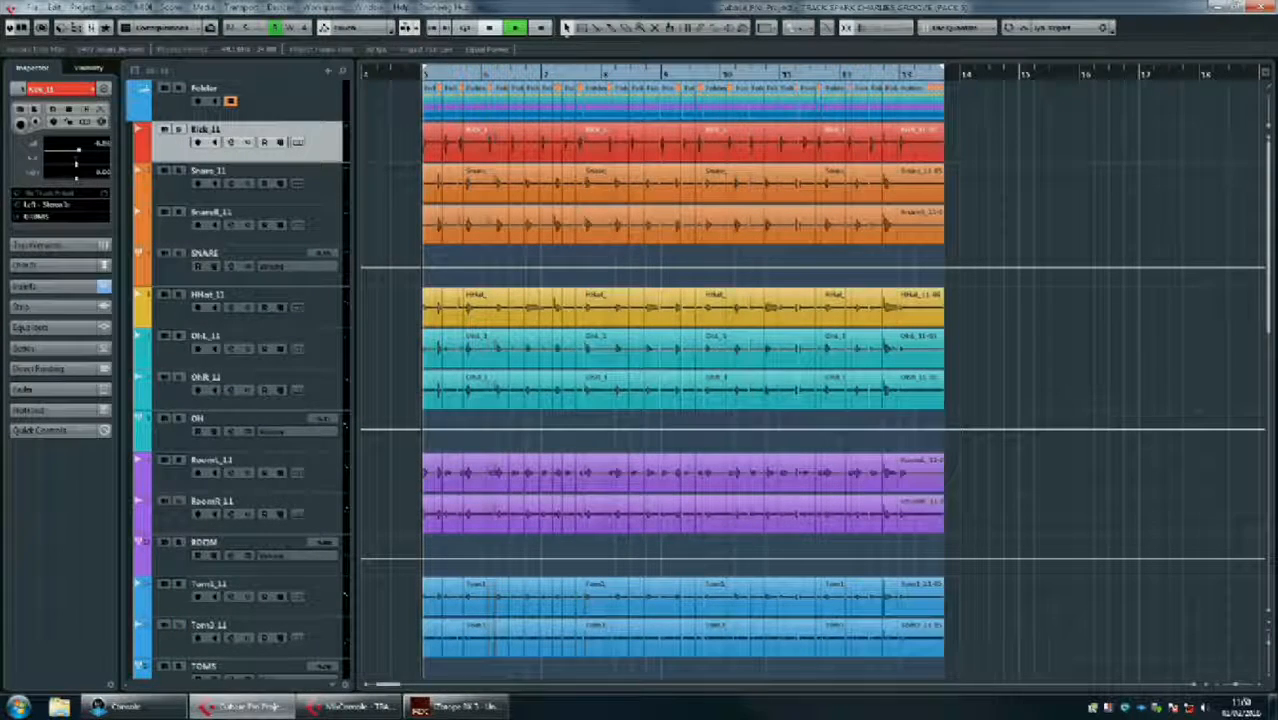
pyautogui.press('space')
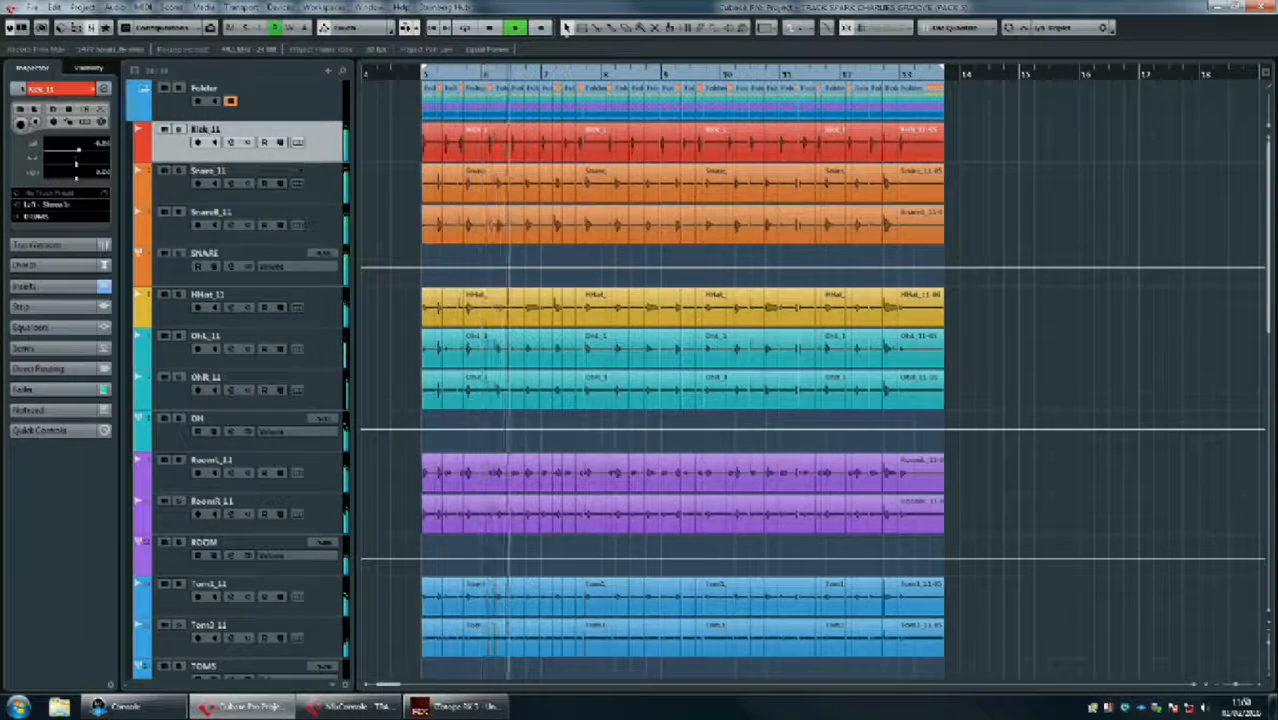
pyautogui.press('space')
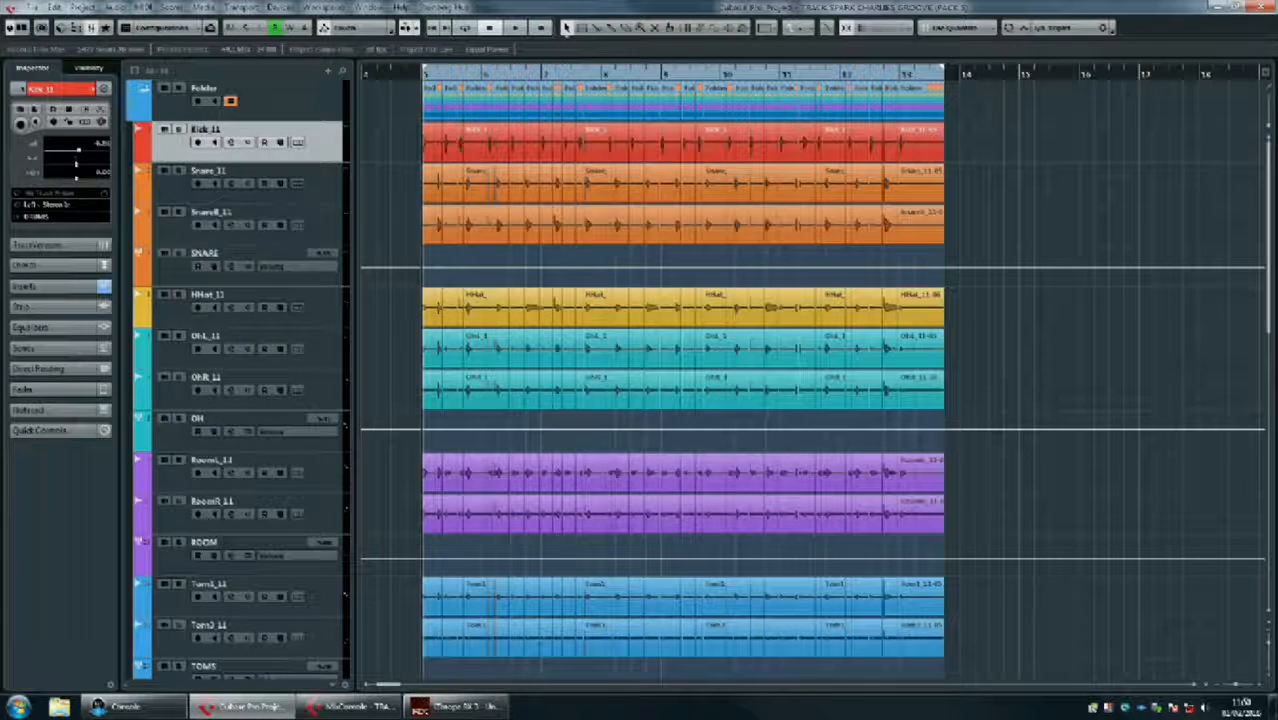
pyautogui.hotkey('ctrl', 'a')
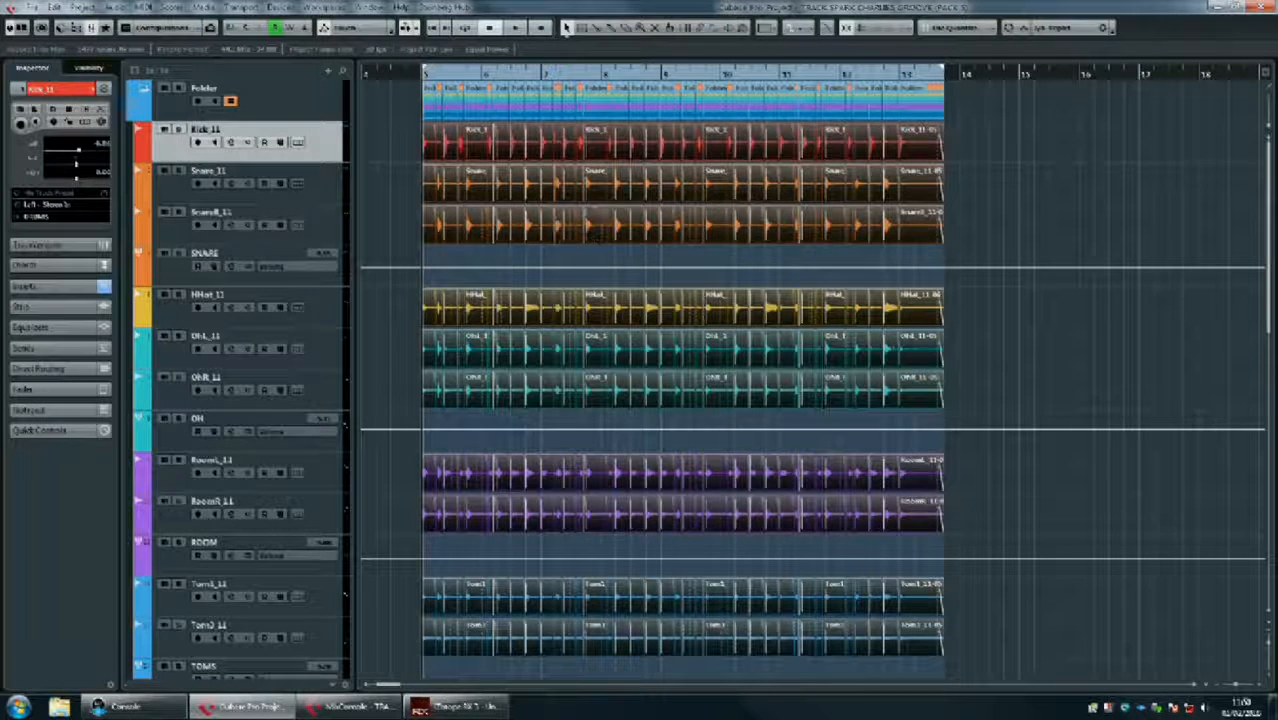
pyautogui.hotkey('ctrl', 'a')
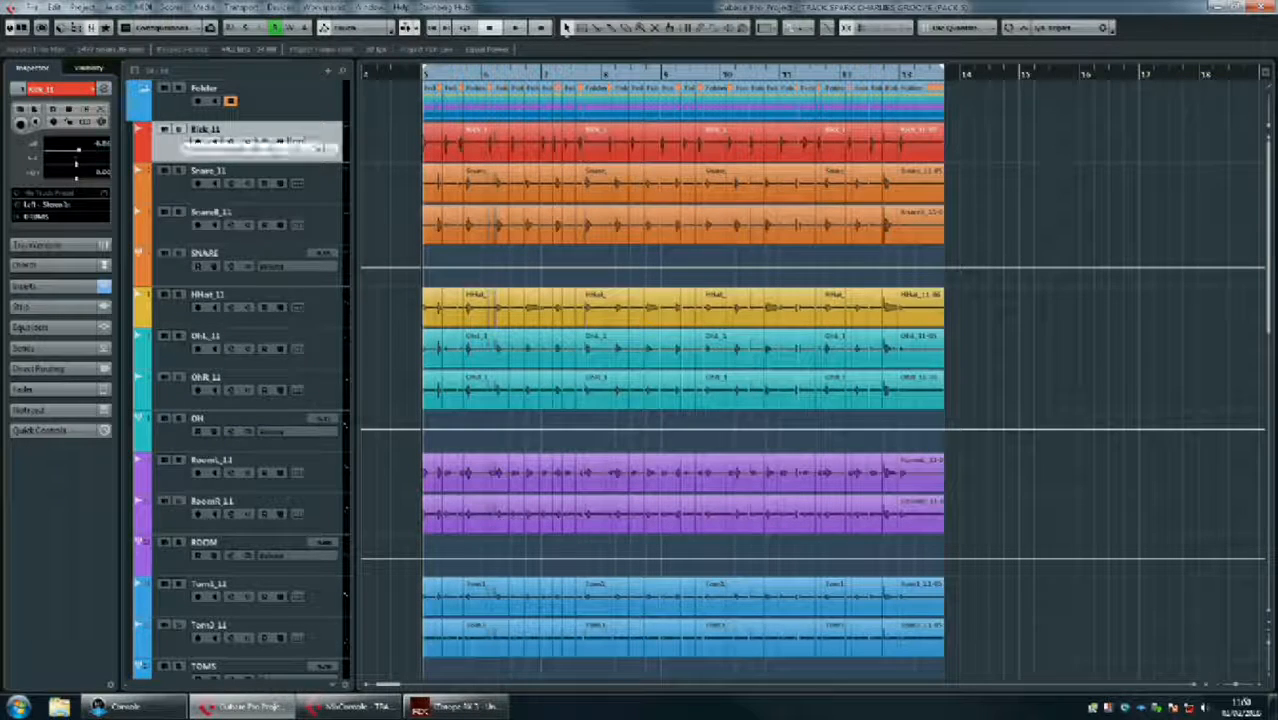
# - Listen to the Kick_11 track soloed and take it out of solo again
pyautogui.press('s')
pyautogui.press('space')
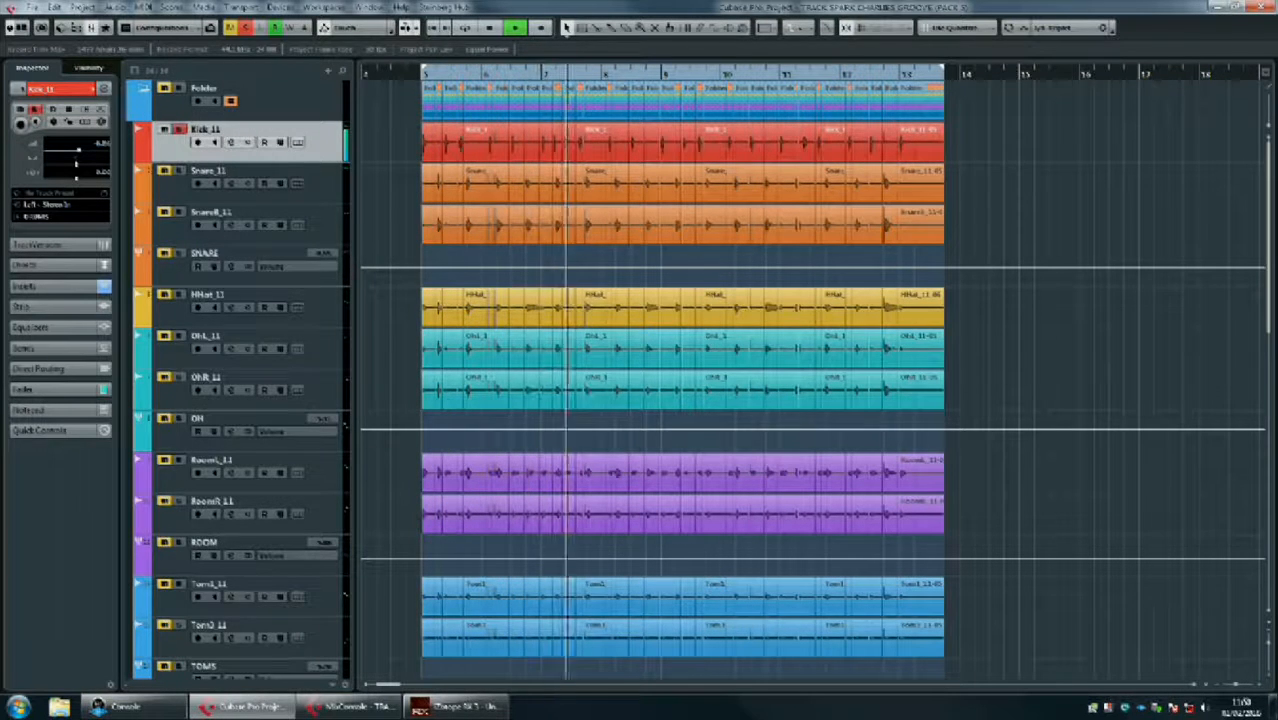
pyautogui.press('space')
pyautogui.press('s')
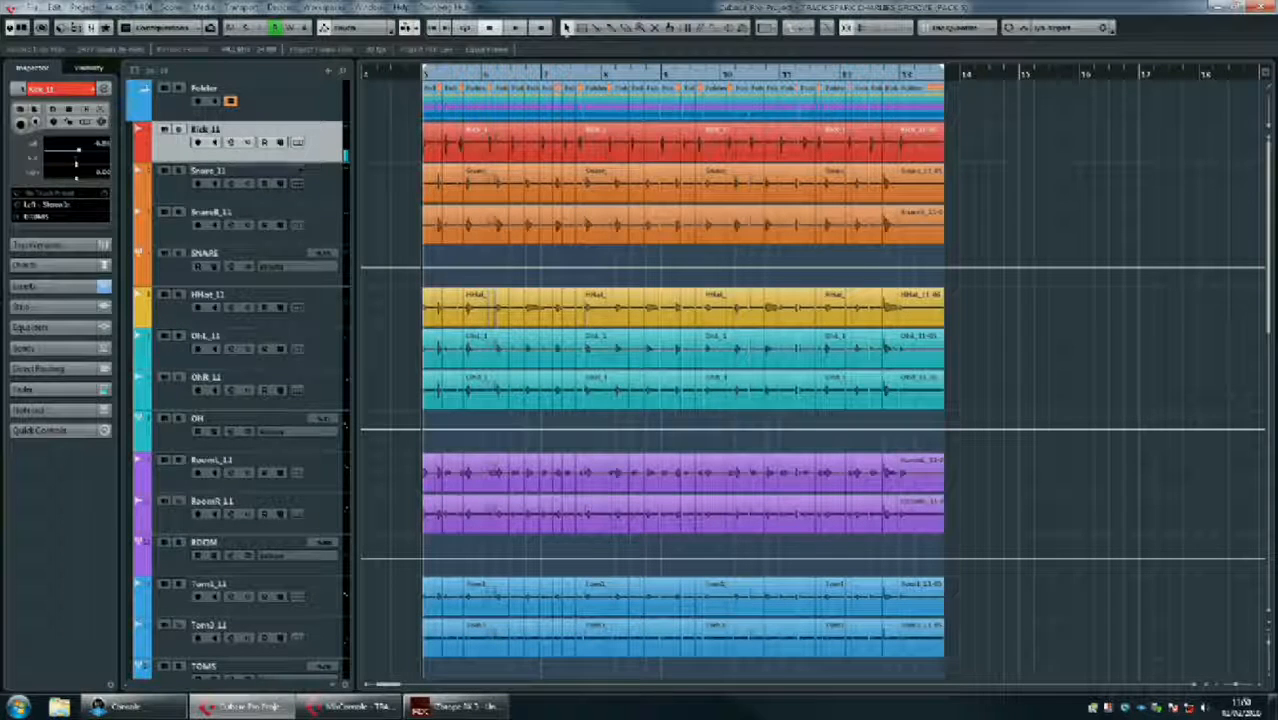
# - Add one stereo group channel track and place it directly above Kick_11 in the track list
pyautogui.click(328, 70)
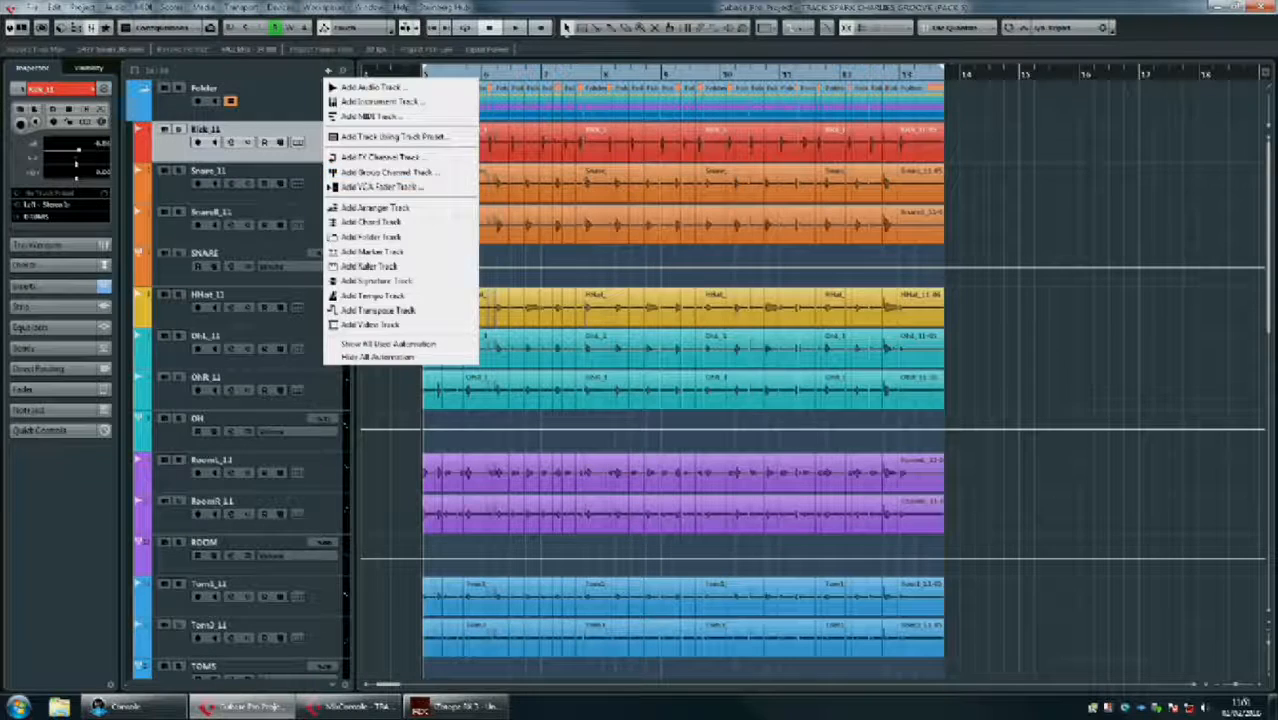
pyautogui.click(494, 218)
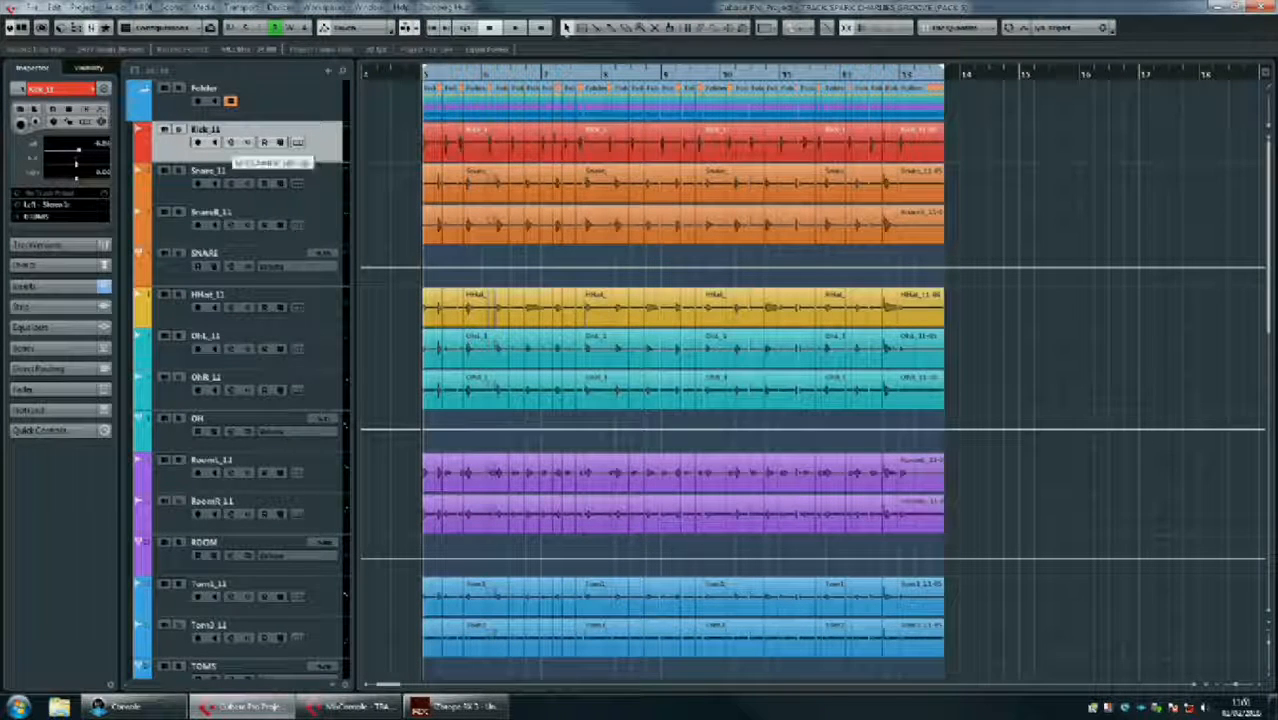
pyautogui.click(328, 70)
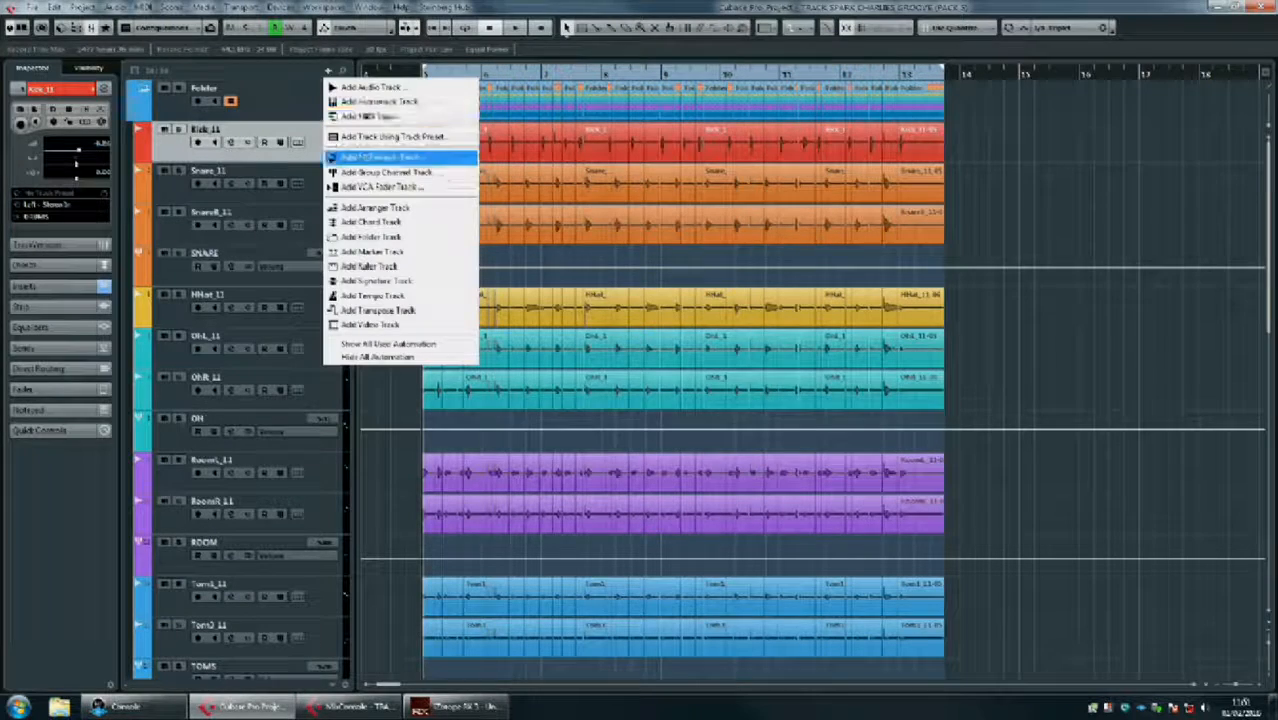
pyautogui.click(385, 172)
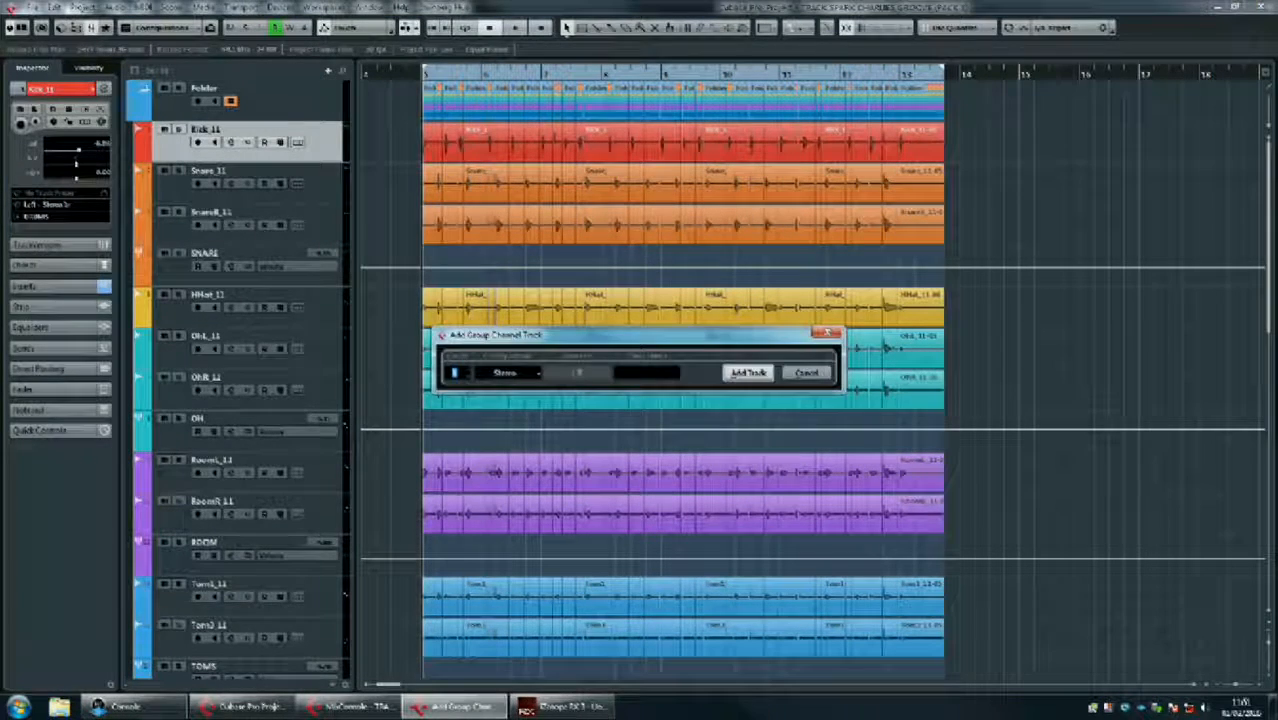
pyautogui.click(744, 370)
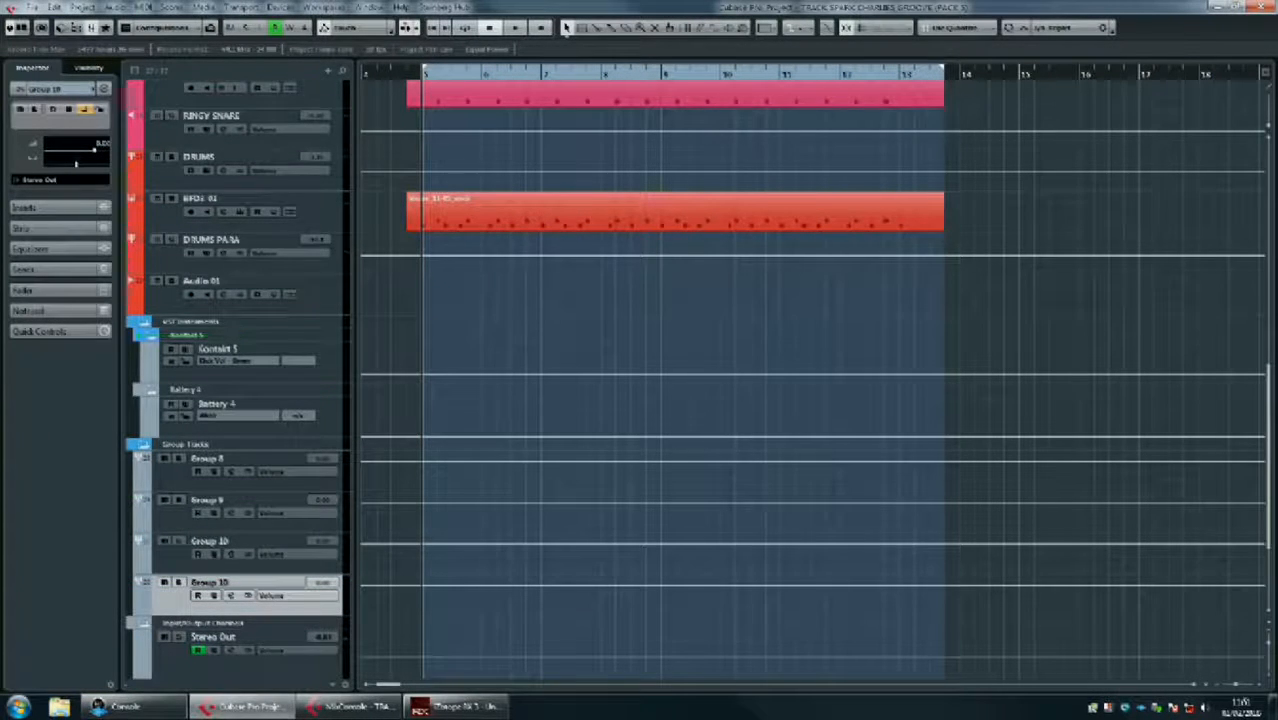
pyautogui.scroll(13, 660, 380)
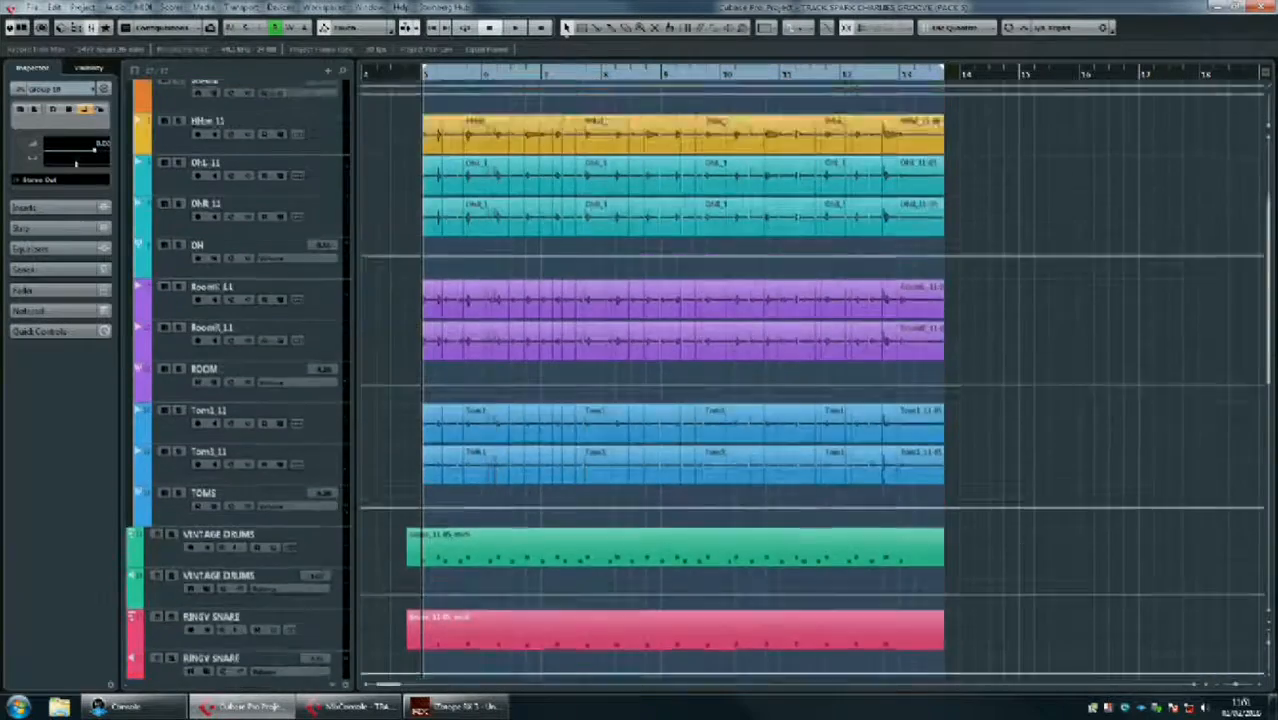
pyautogui.scroll(5, 660, 380)
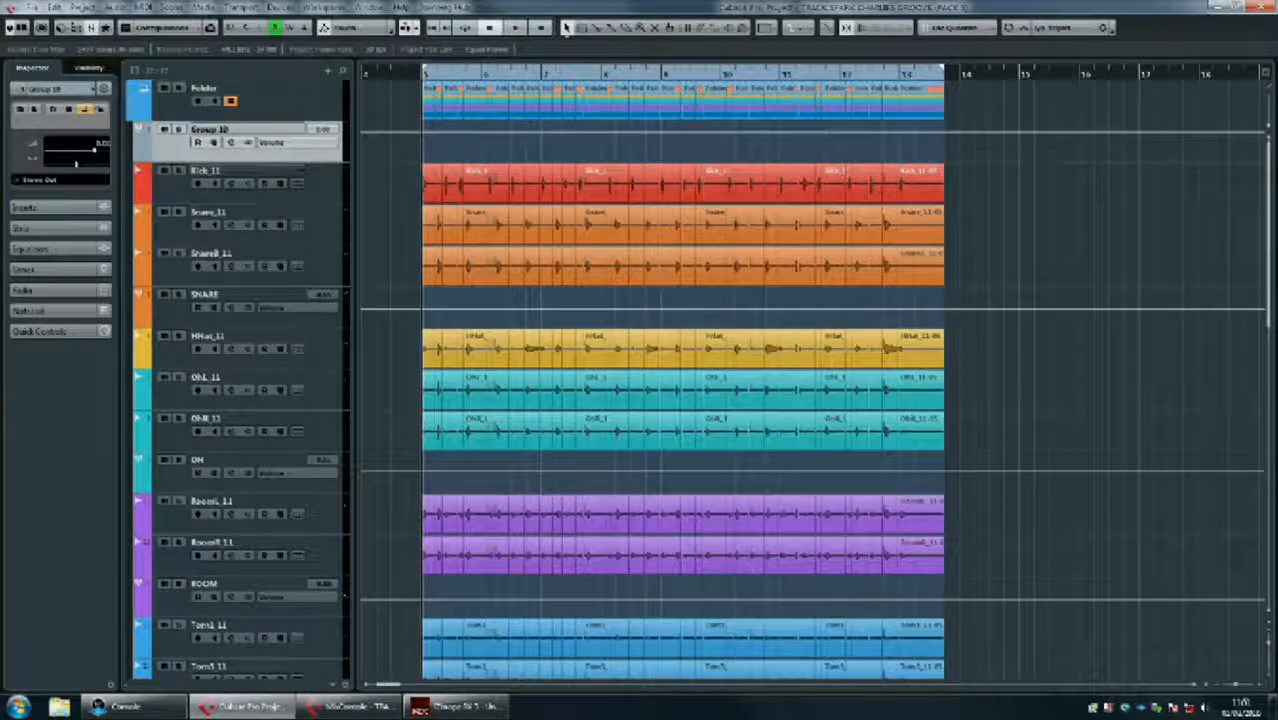
# - Colour the new group track red and rename it KICK SUB
pyautogui.keyDown('ctrl'); pyautogui.click(139, 142); pyautogui.keyUp('ctrl')
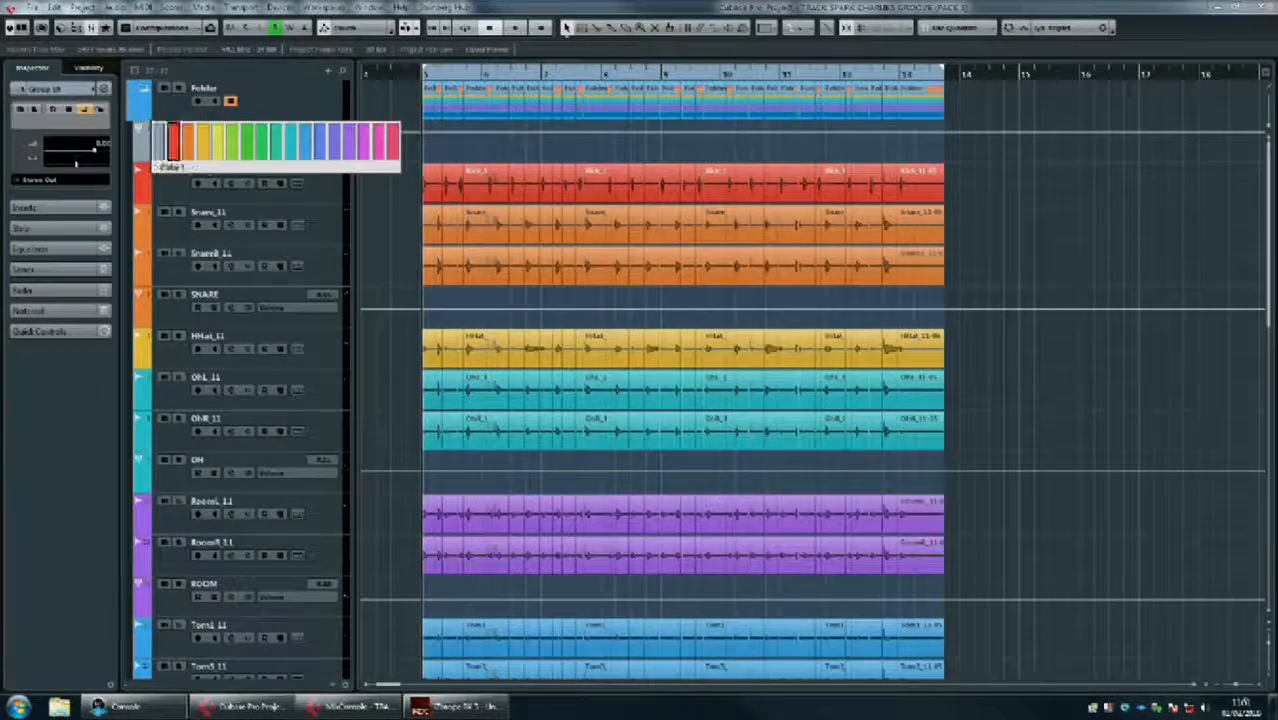
pyautogui.click(174, 142)
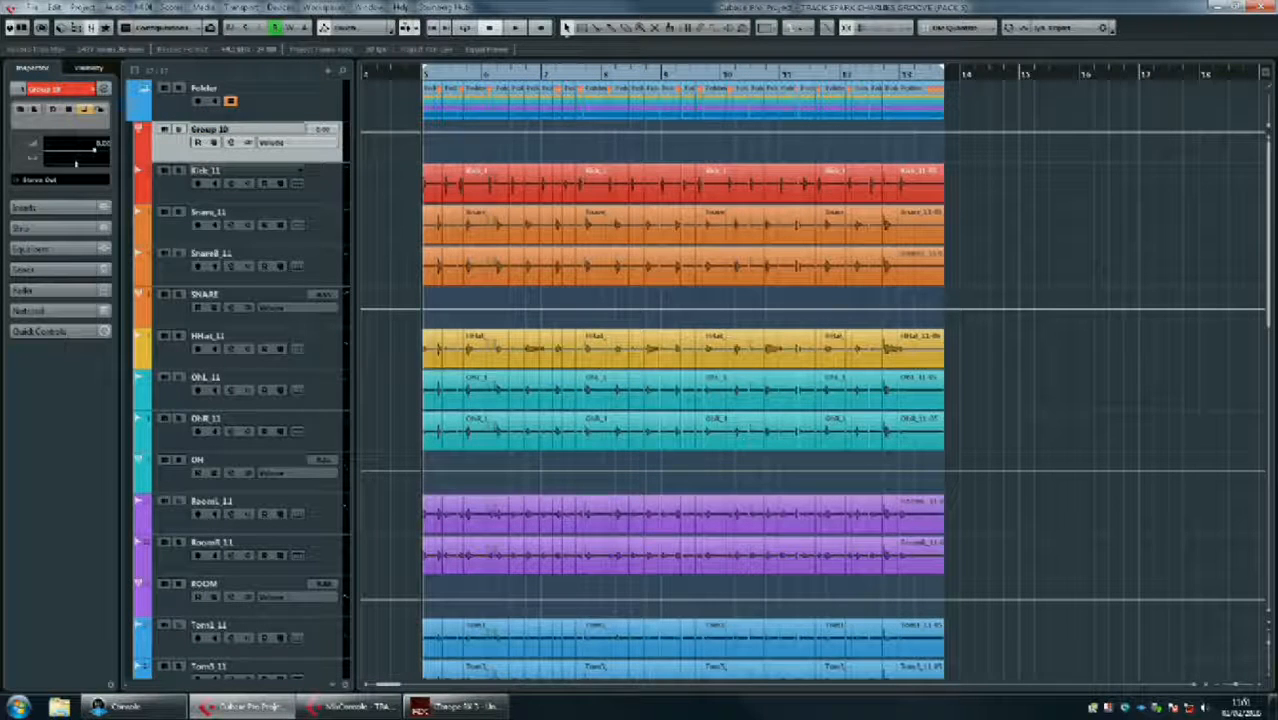
pyautogui.doubleClick(210, 129)
pyautogui.write('KICK SUB')
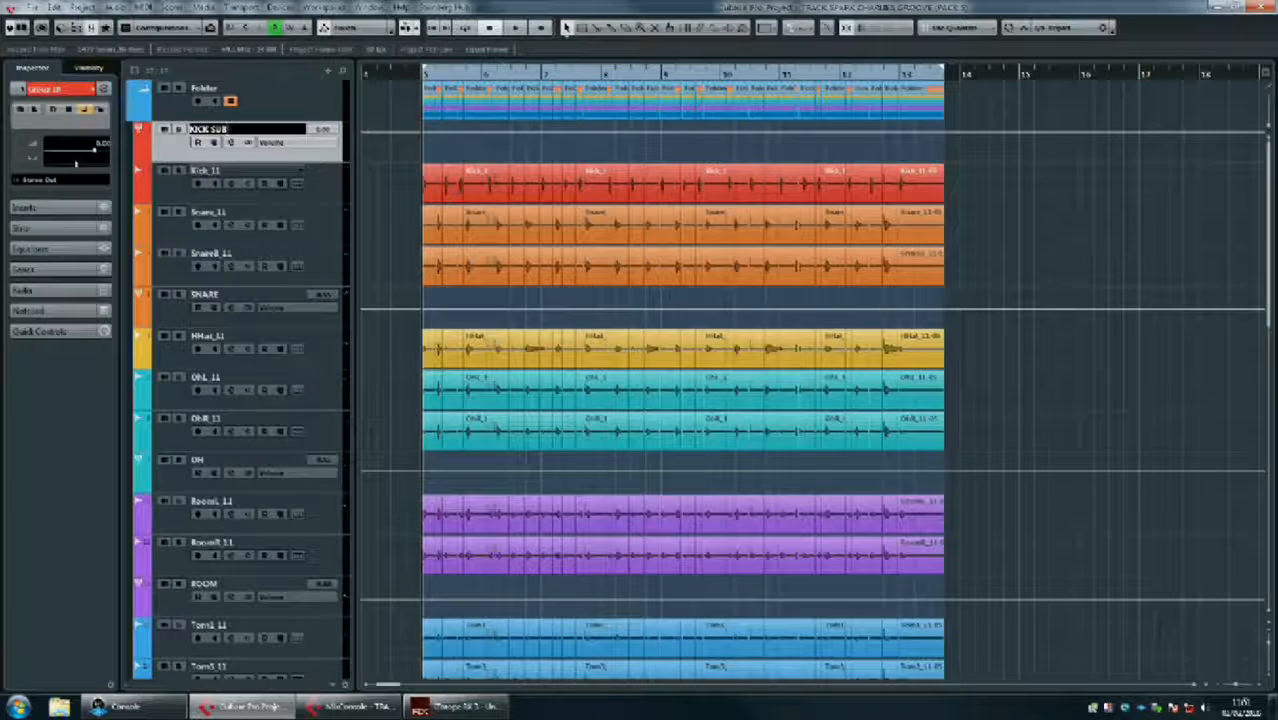
pyautogui.press('Return')
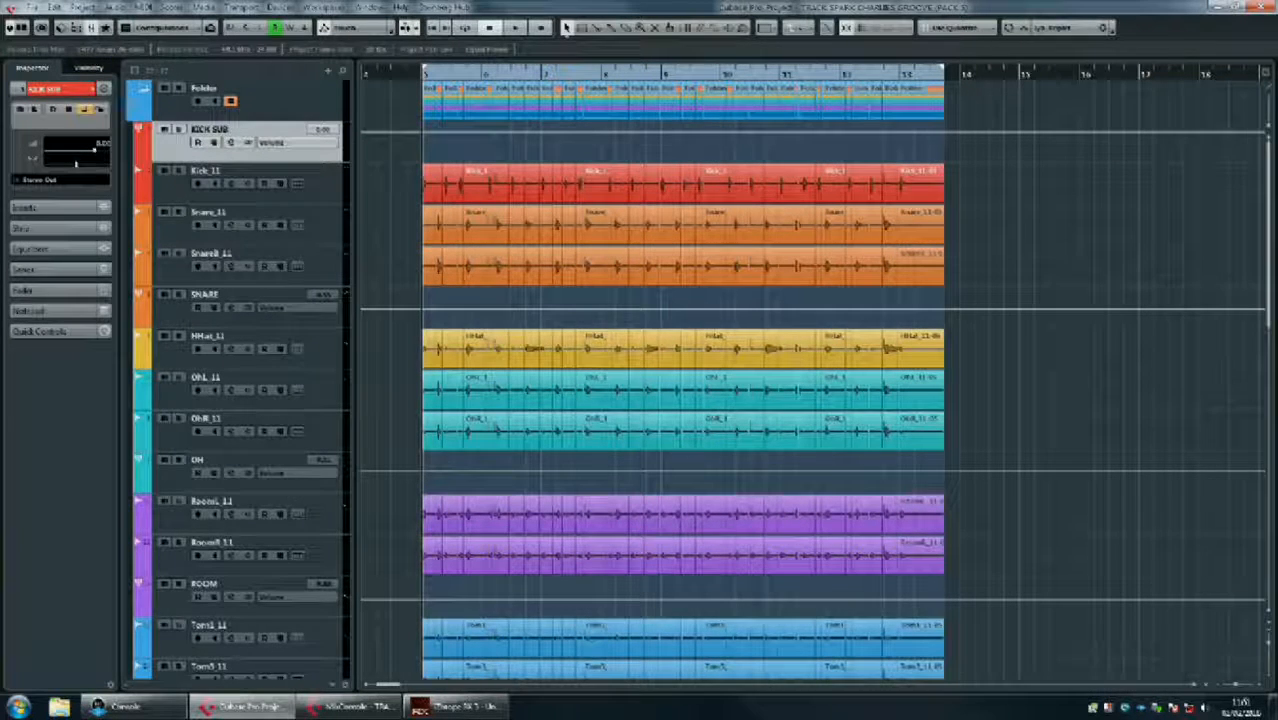
# - Insert the TestGenerator tool in the first insert slot of the KICK SUB channel
pyautogui.click(230, 142)
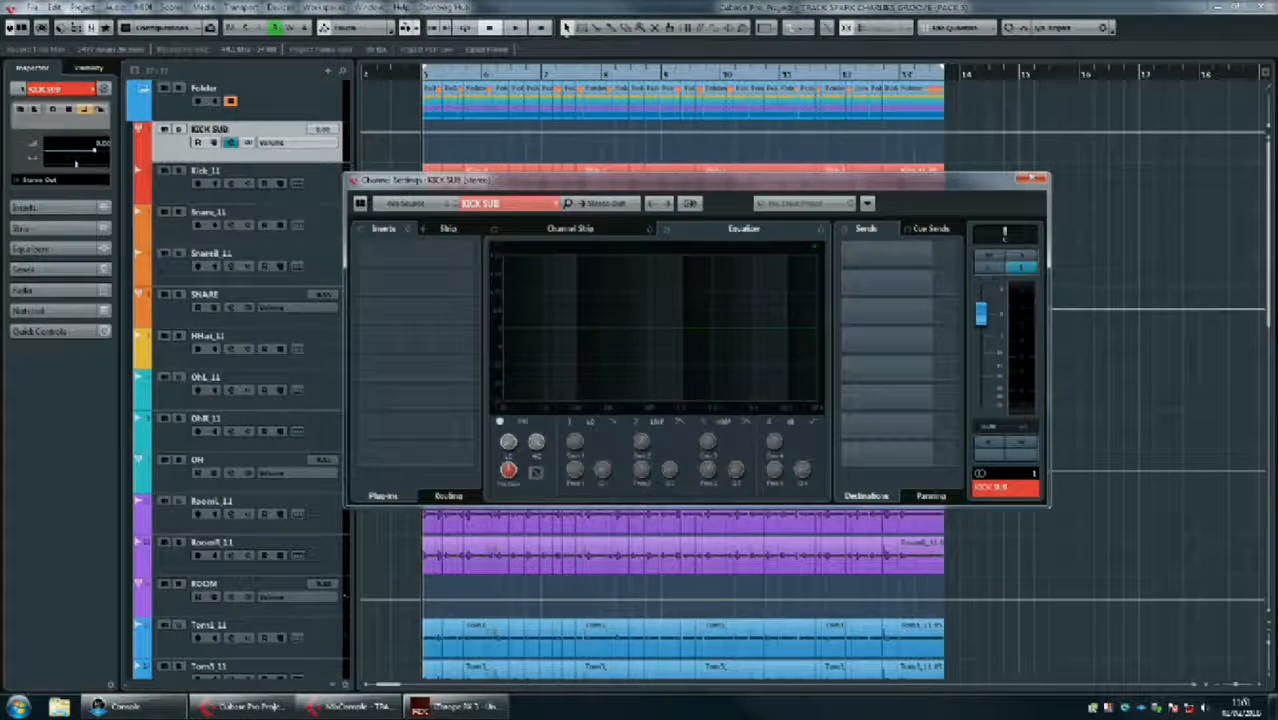
pyautogui.moveTo(497, 181); pyautogui.dragTo(489, 172)
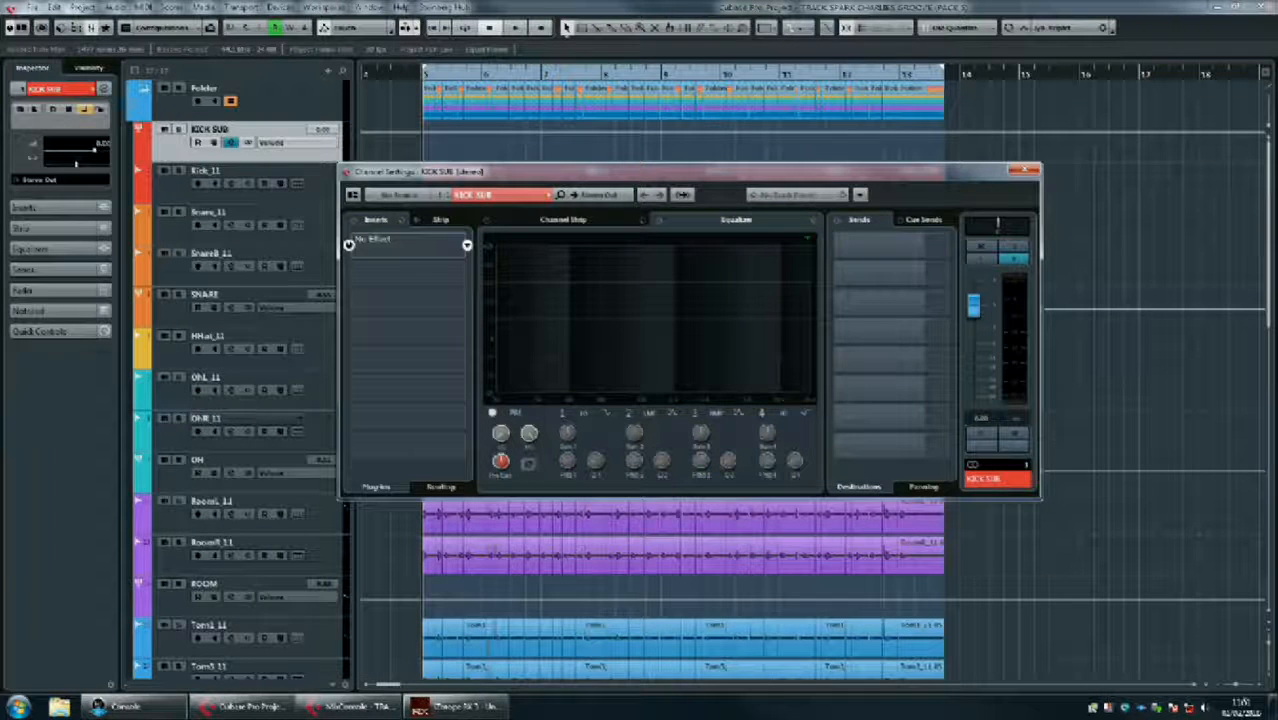
pyautogui.click(459, 243)
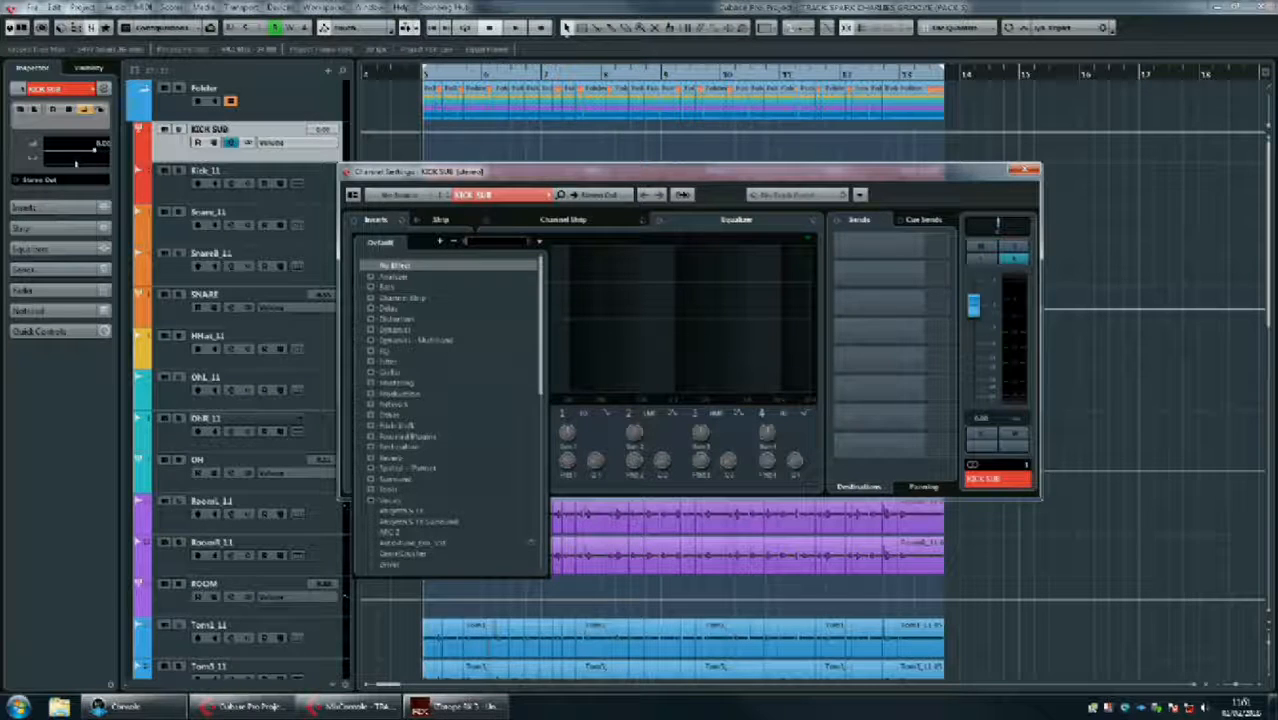
pyautogui.click(371, 489)
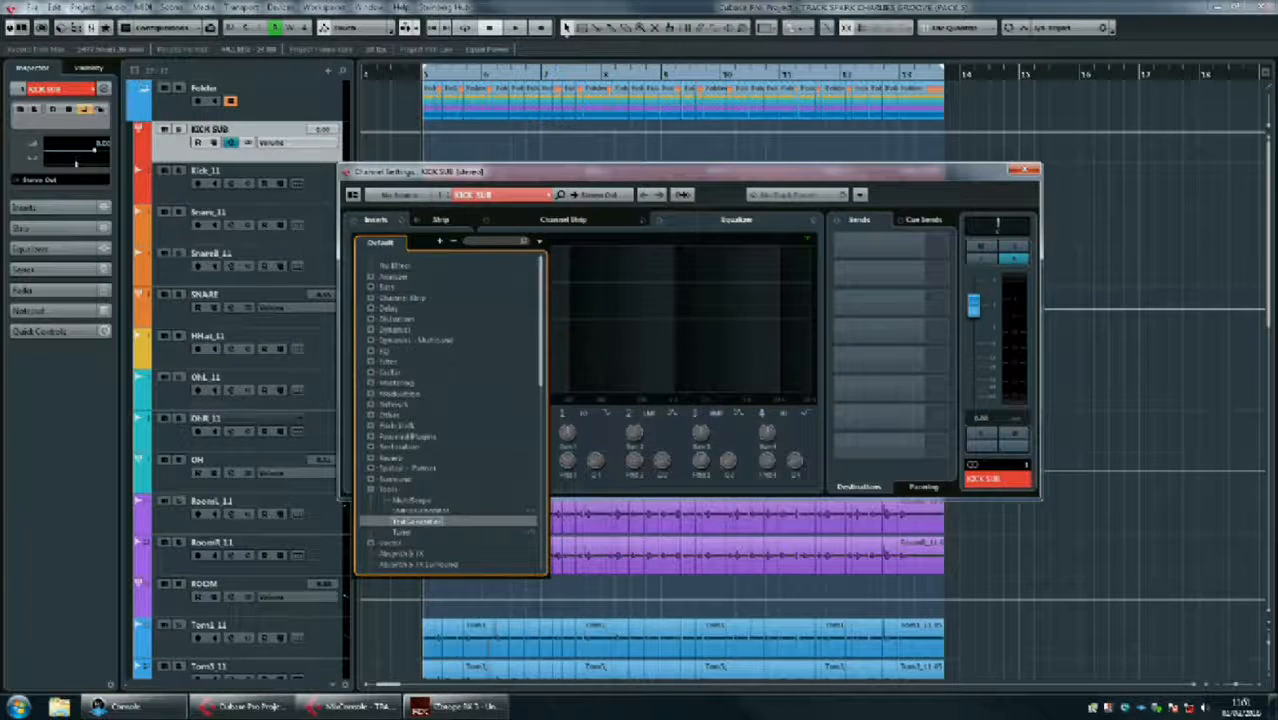
pyautogui.click(415, 521)
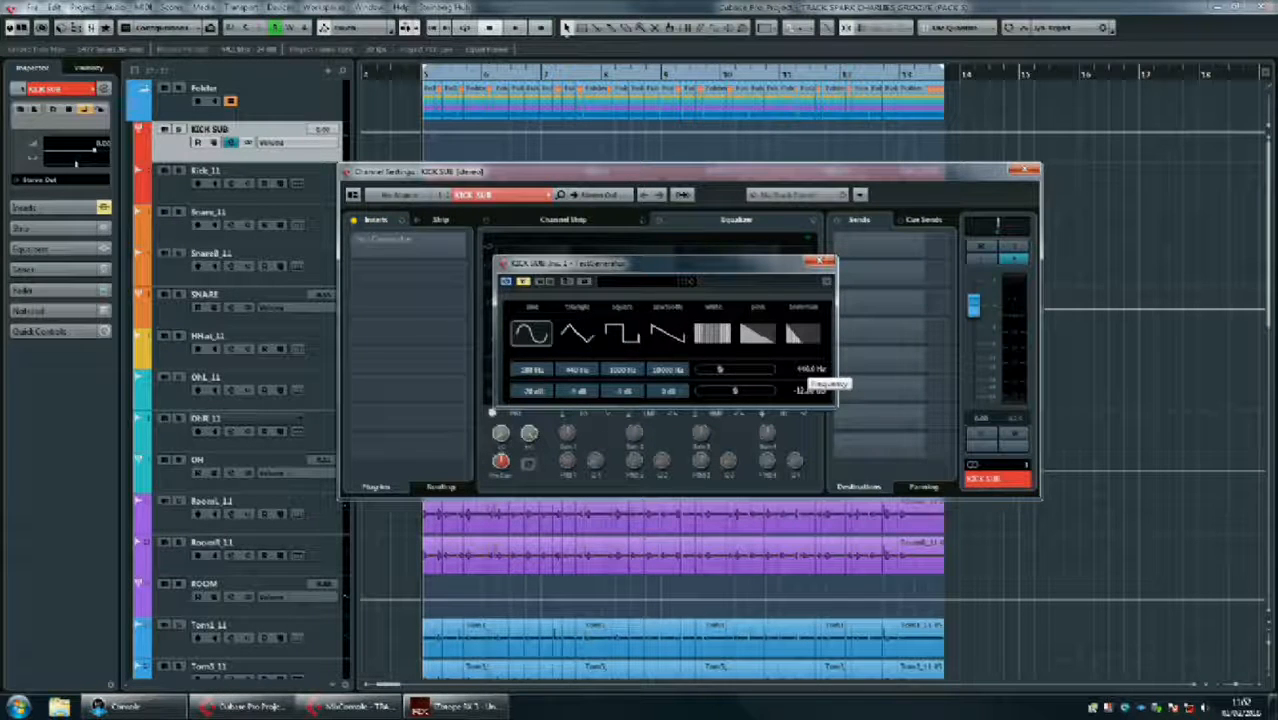
# - Set the test generator's sine wave frequency to 50 Hz
pyautogui.click(808, 370)
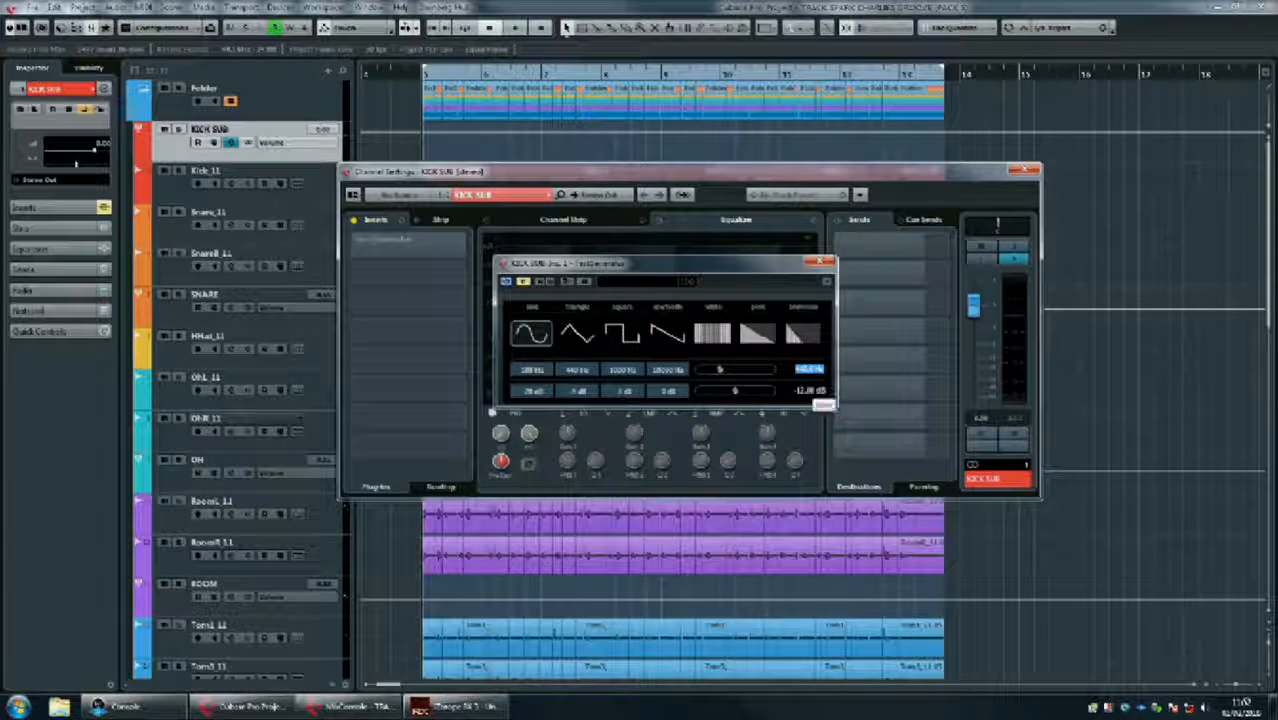
pyautogui.write('50')
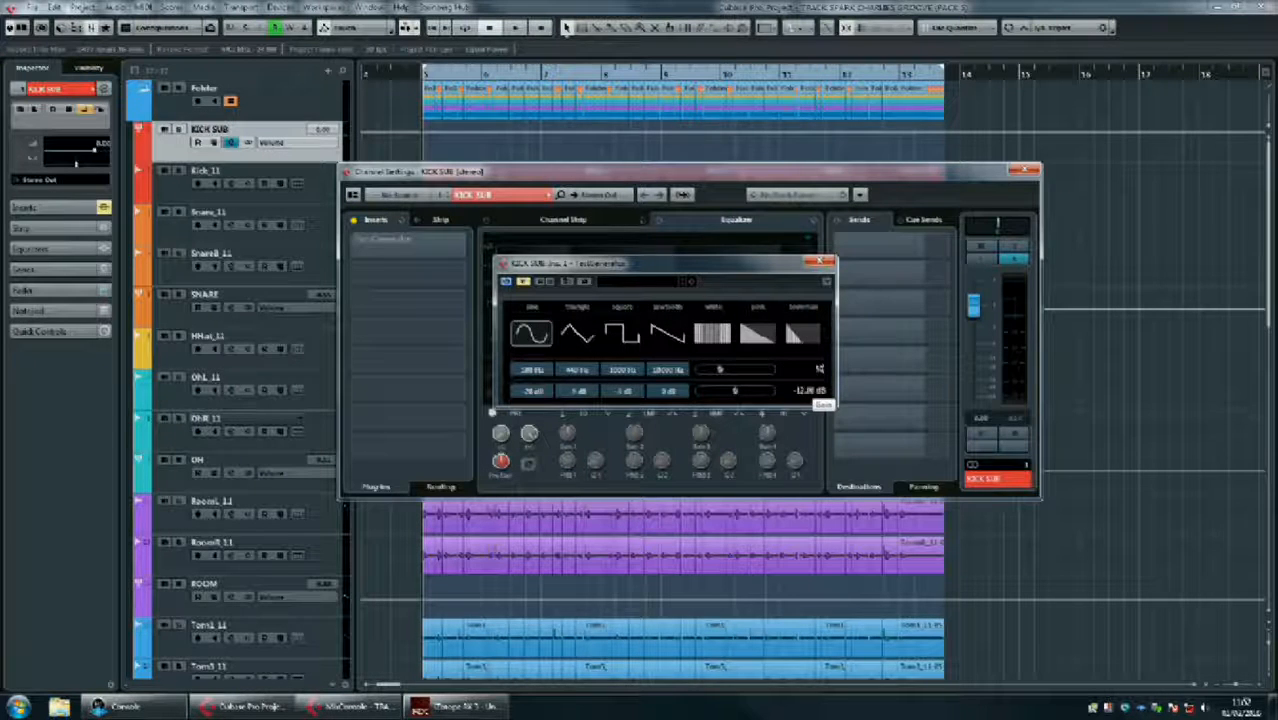
pyautogui.press('Return')
# - Audition the sine tone by toggling the test generator's bypass, leave it bypassed and close its window
pyautogui.click(523, 282)
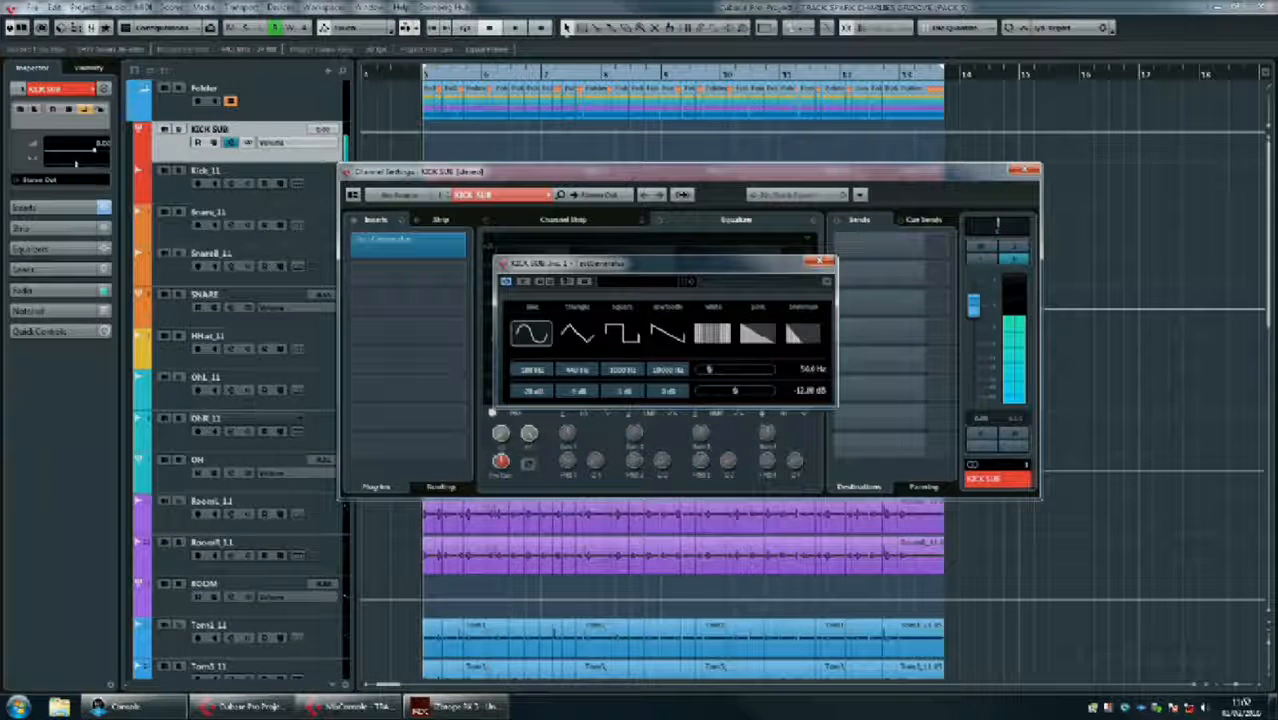
pyautogui.click(523, 282)
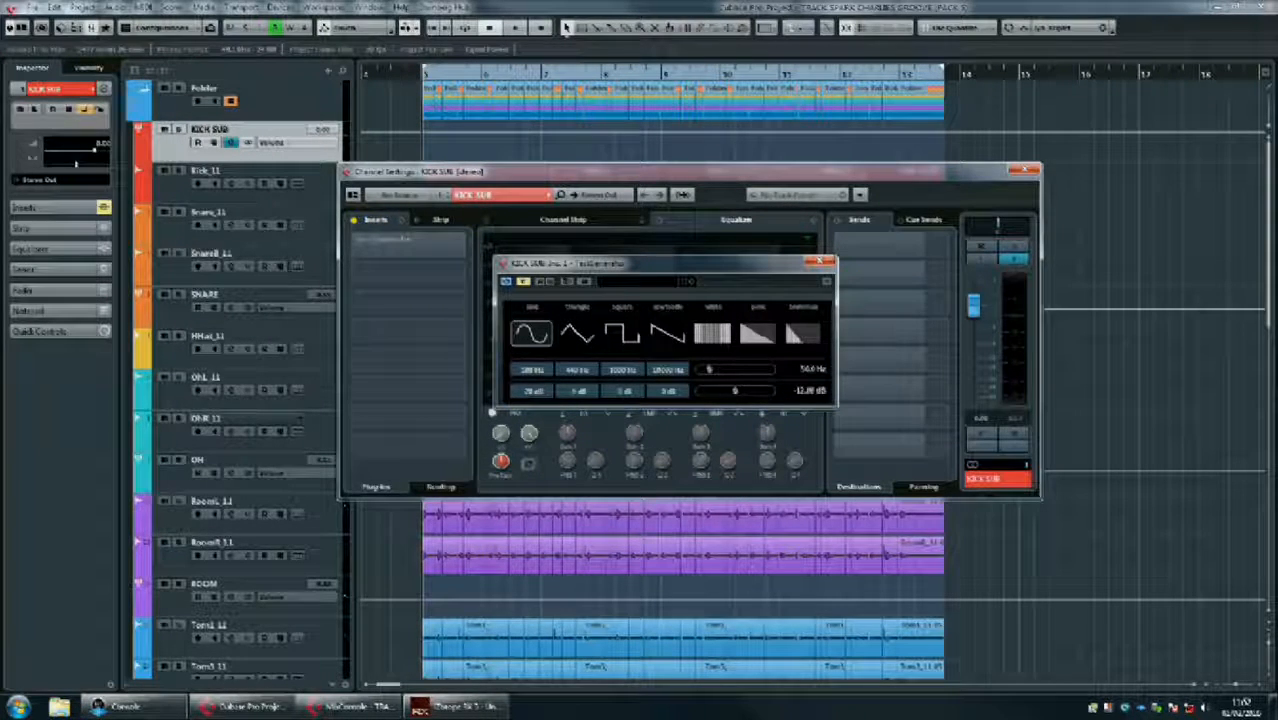
pyautogui.moveTo(680, 263); pyautogui.dragTo(684, 245)
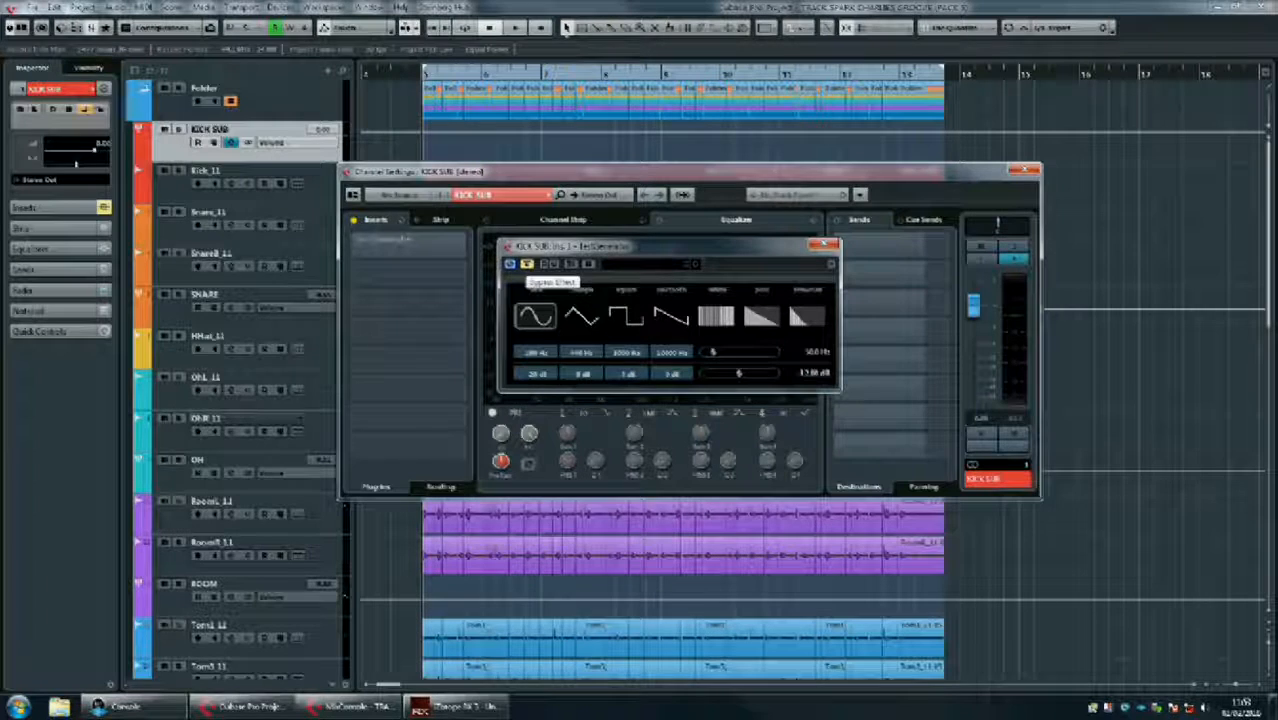
pyautogui.click(527, 264)
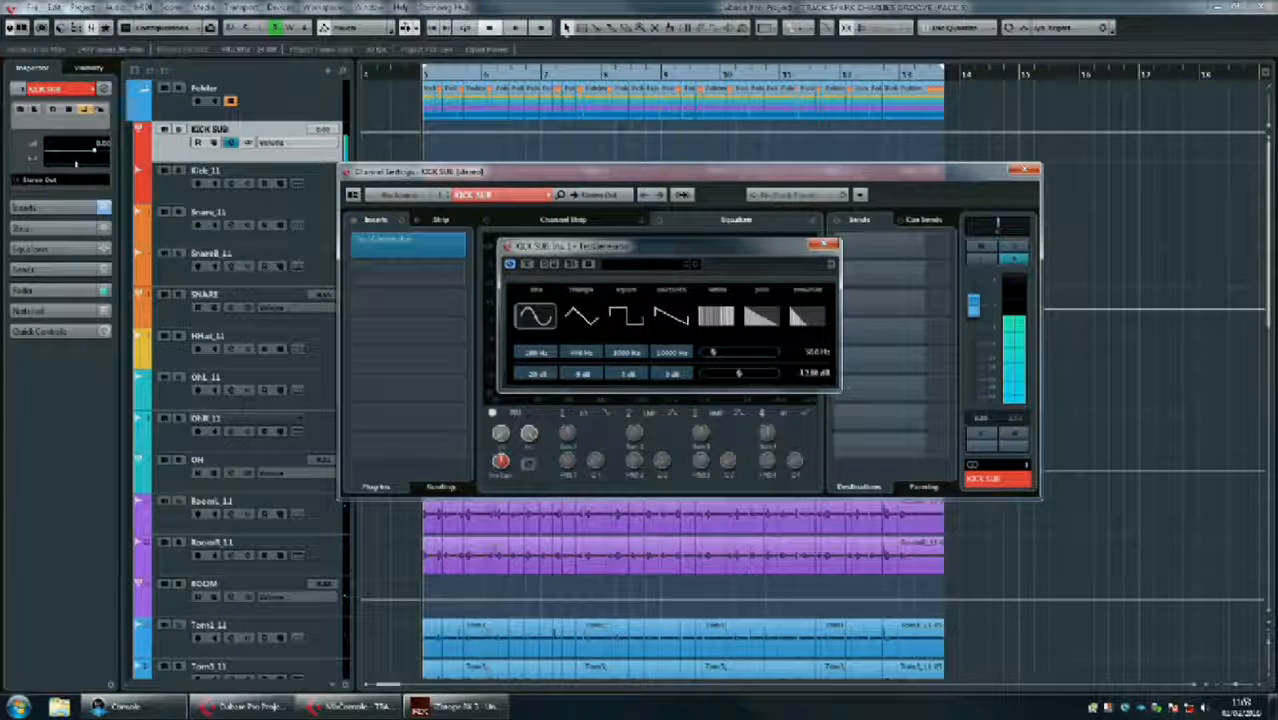
pyautogui.click(527, 264)
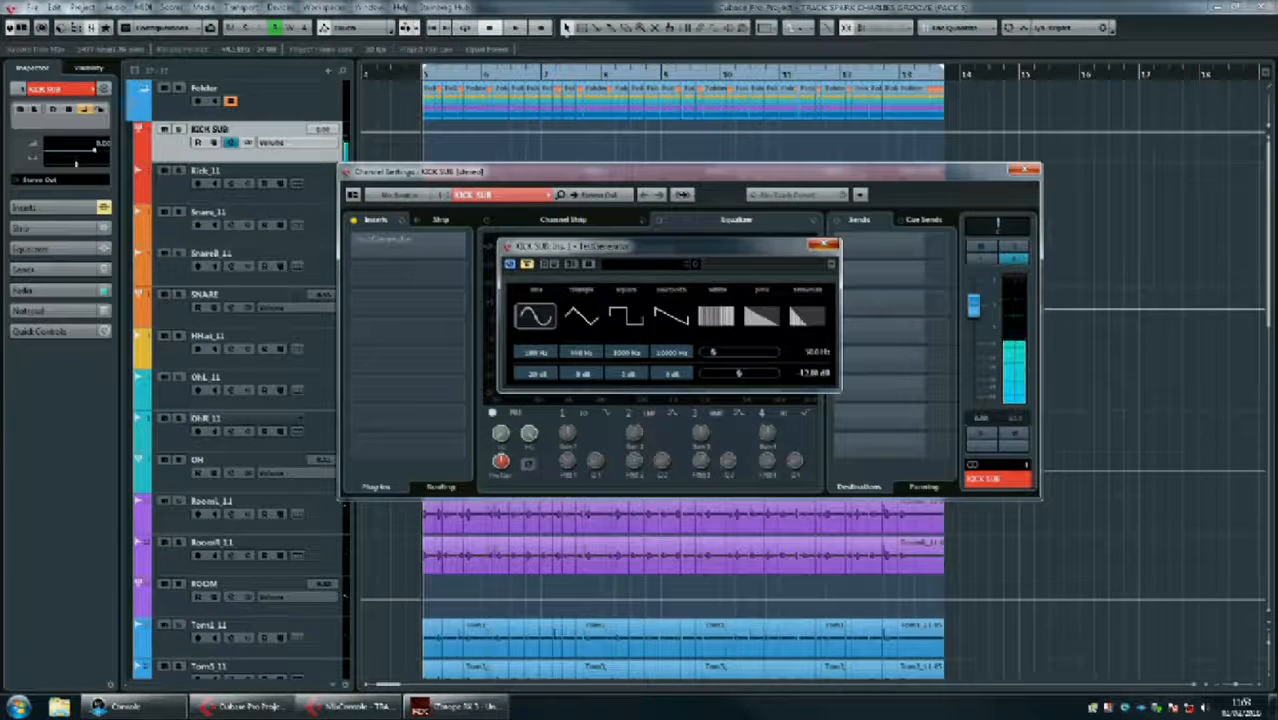
pyautogui.click(824, 244)
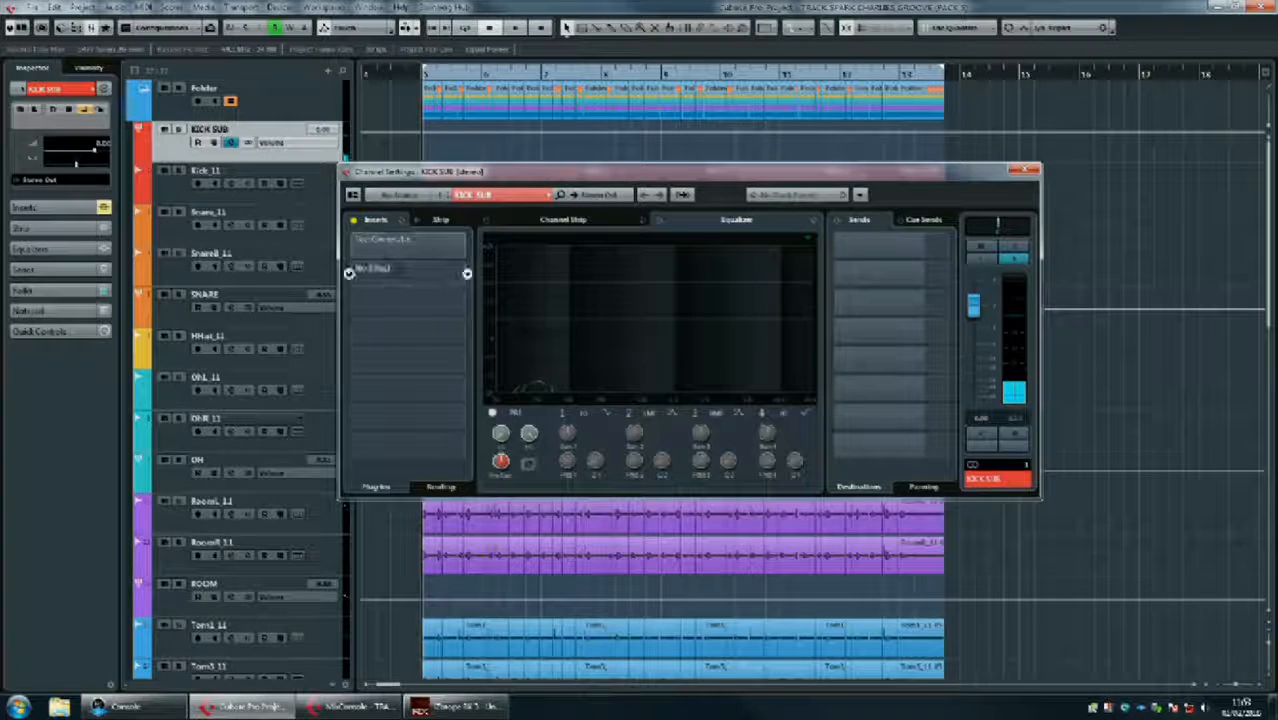
# - Insert C1 gate Stereo in the second insert slot of the KICK SUB channel and activate its side-chain
pyautogui.click(410, 270)
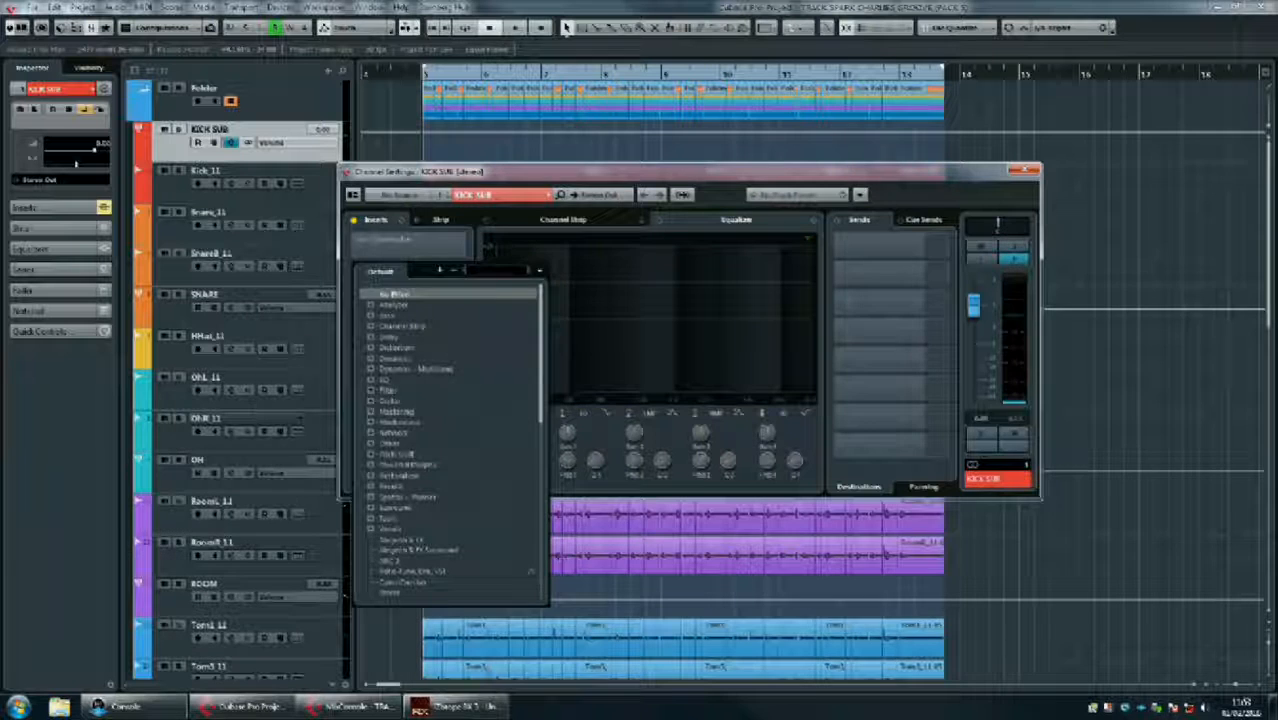
pyautogui.click(371, 358)
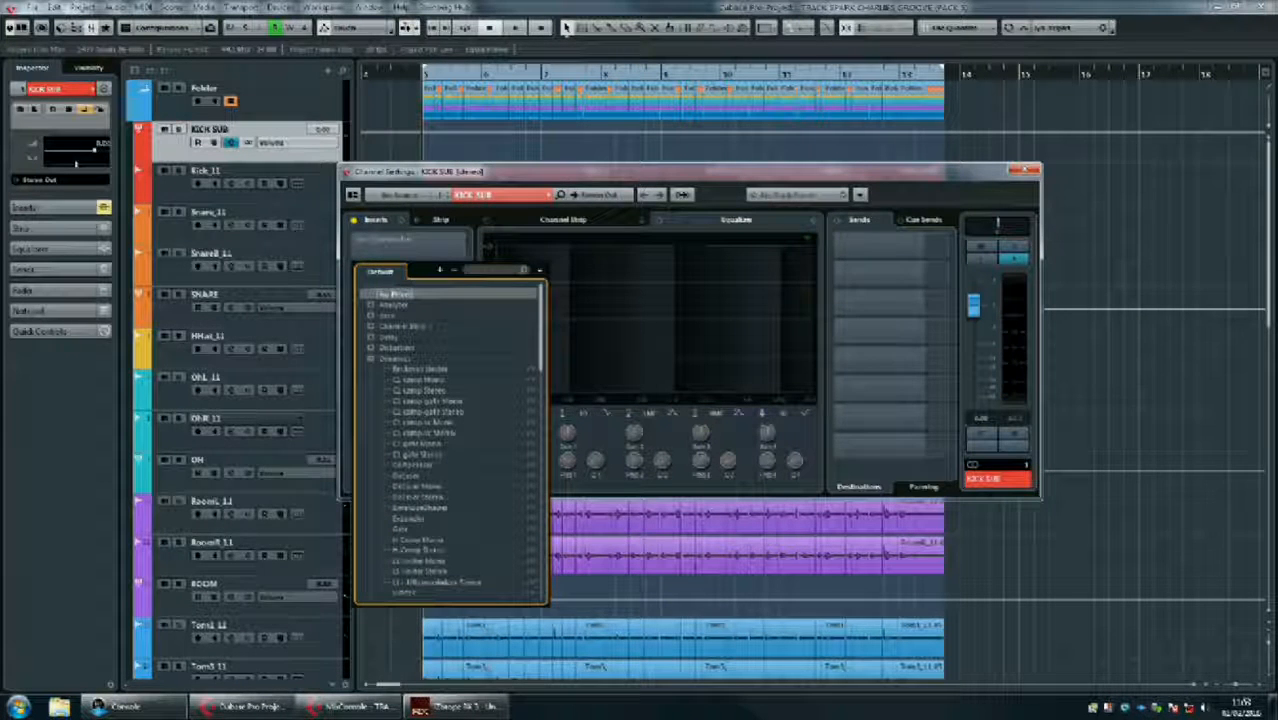
pyautogui.scroll(-3, 450, 445)
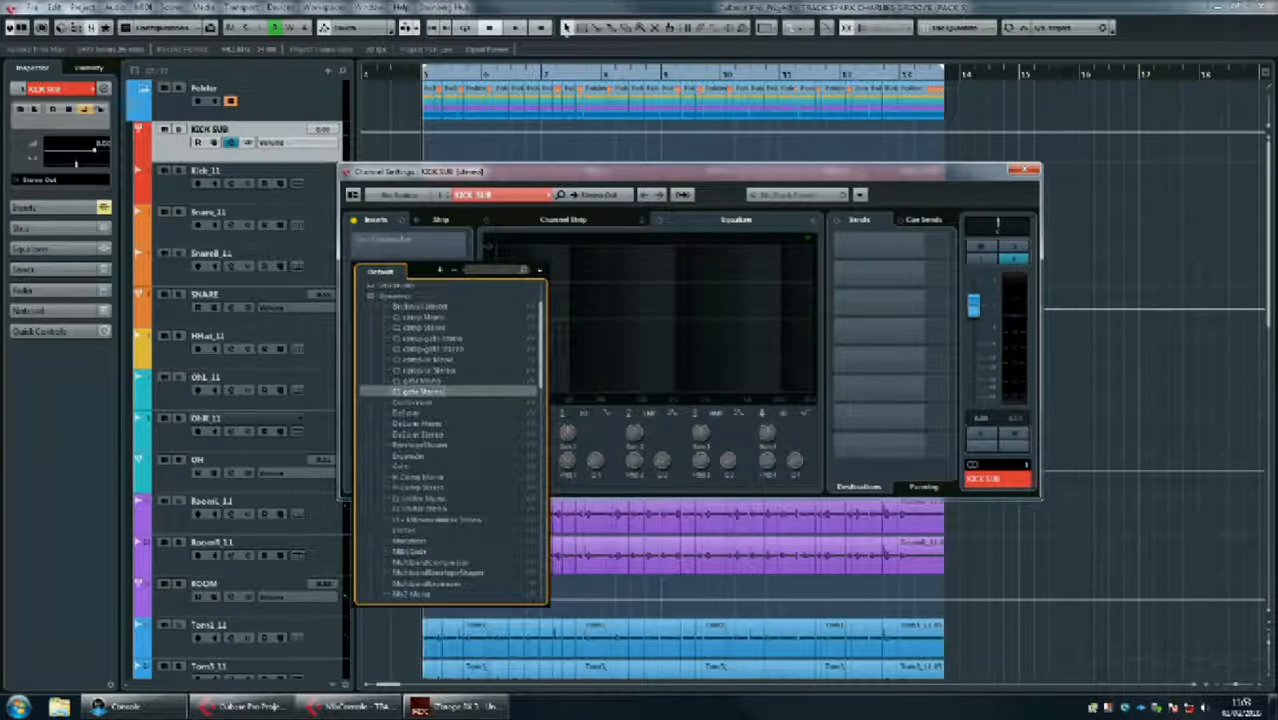
pyautogui.click(420, 391)
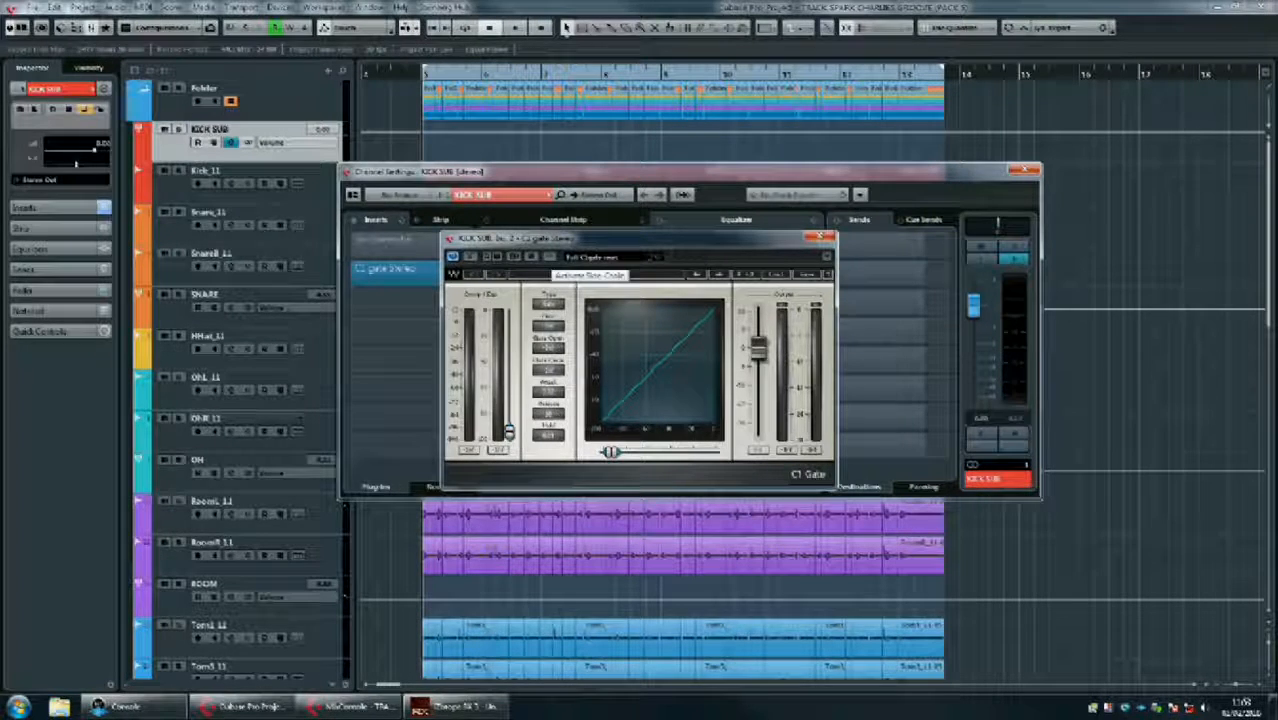
pyautogui.click(549, 256)
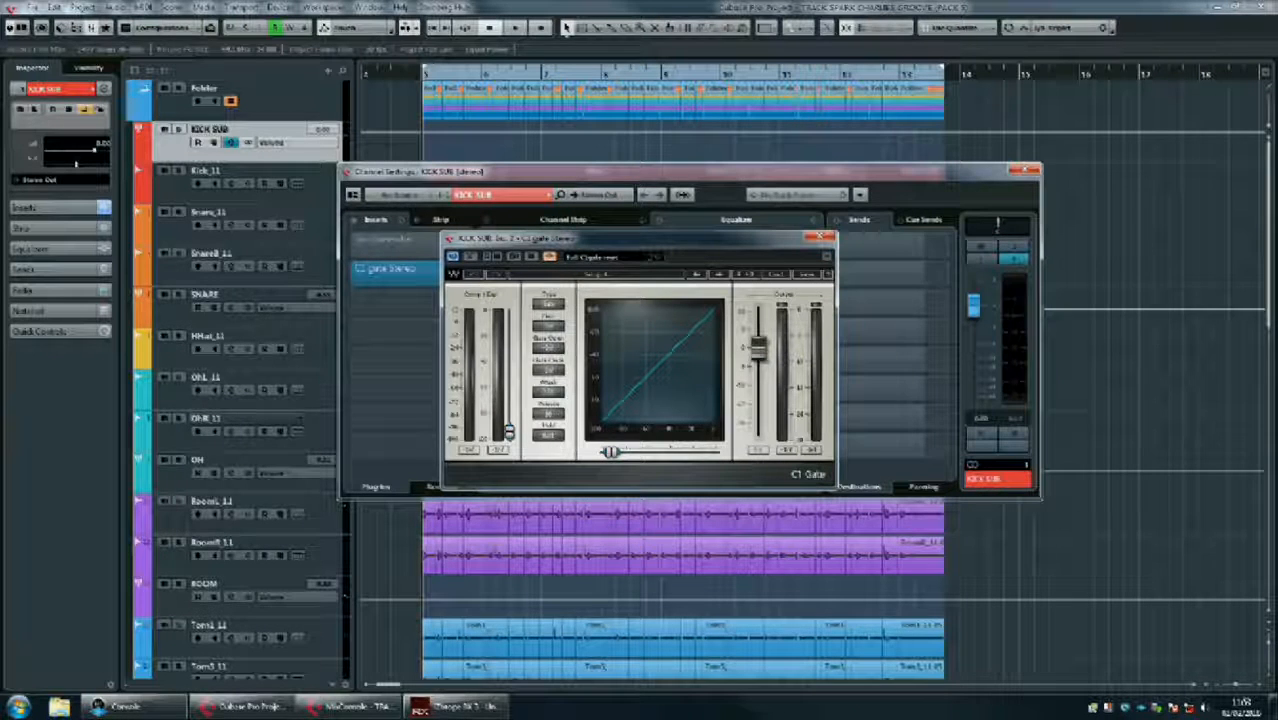
pyautogui.click(820, 237)
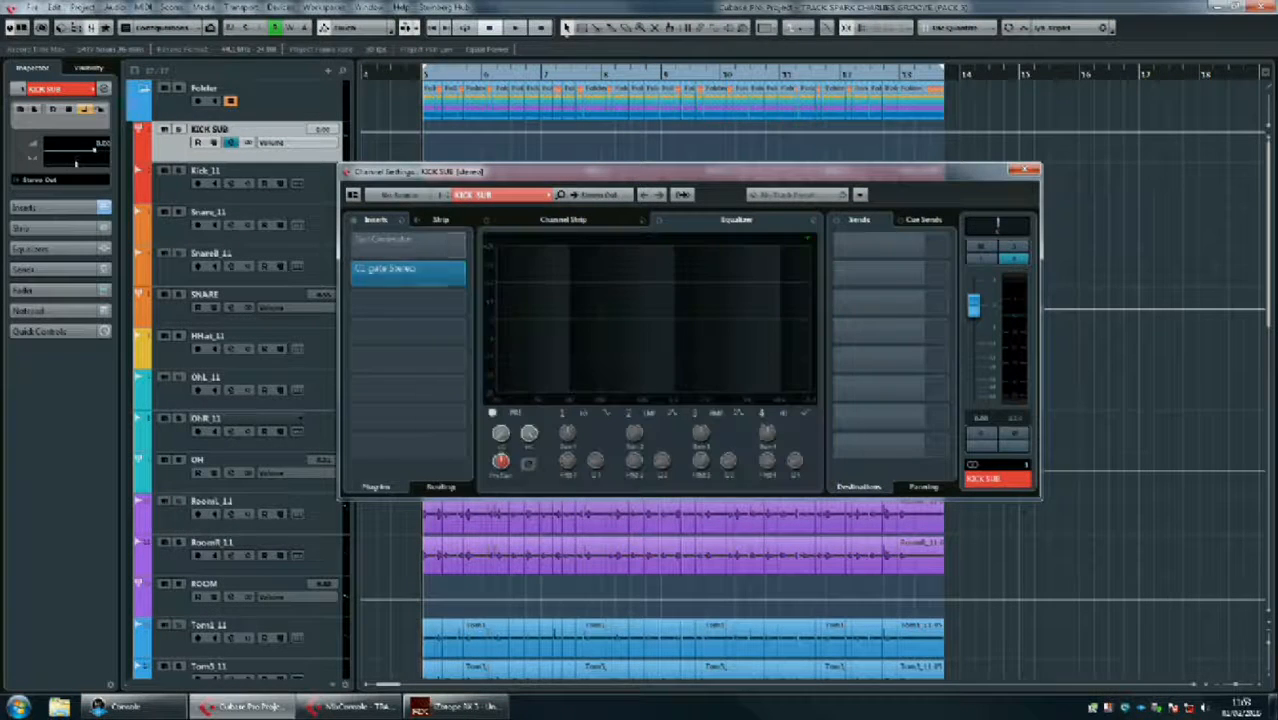
# - Reactivate the test generator and raise the KICK SUB gate's threshold until the continuous tone is silenced, closing the channel settings
pyautogui.click(349, 245)
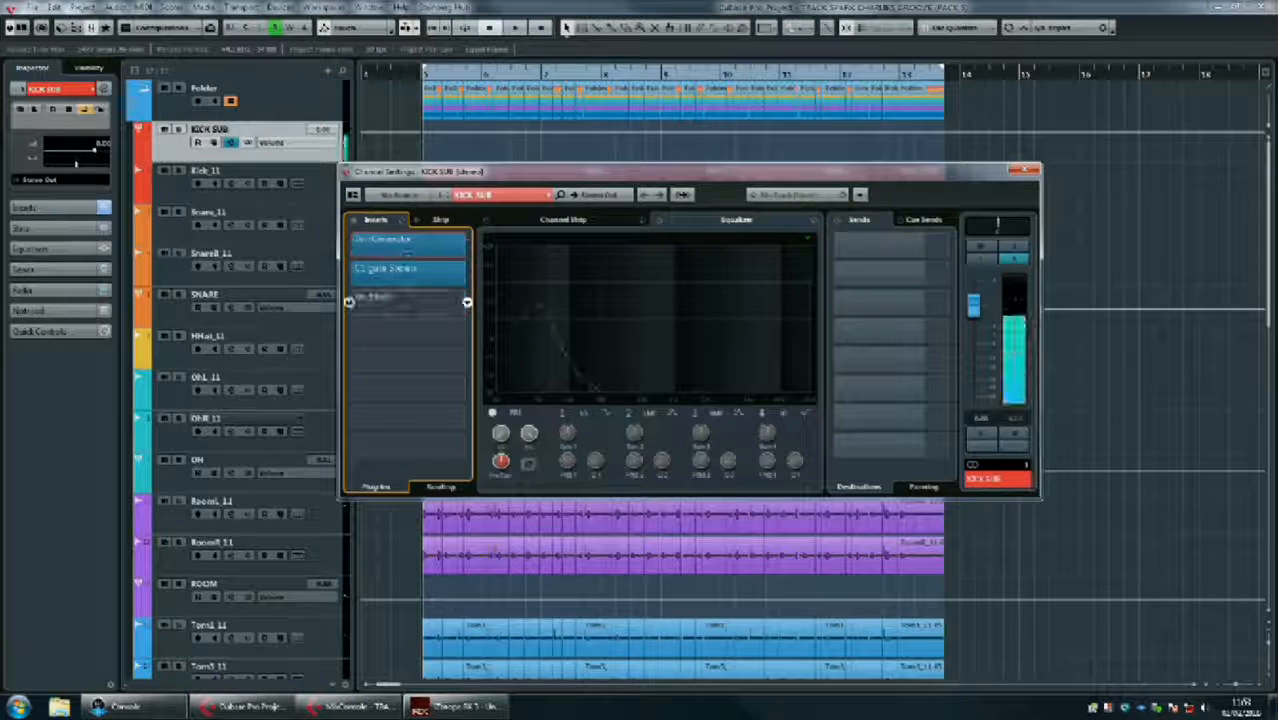
pyautogui.click(407, 288)
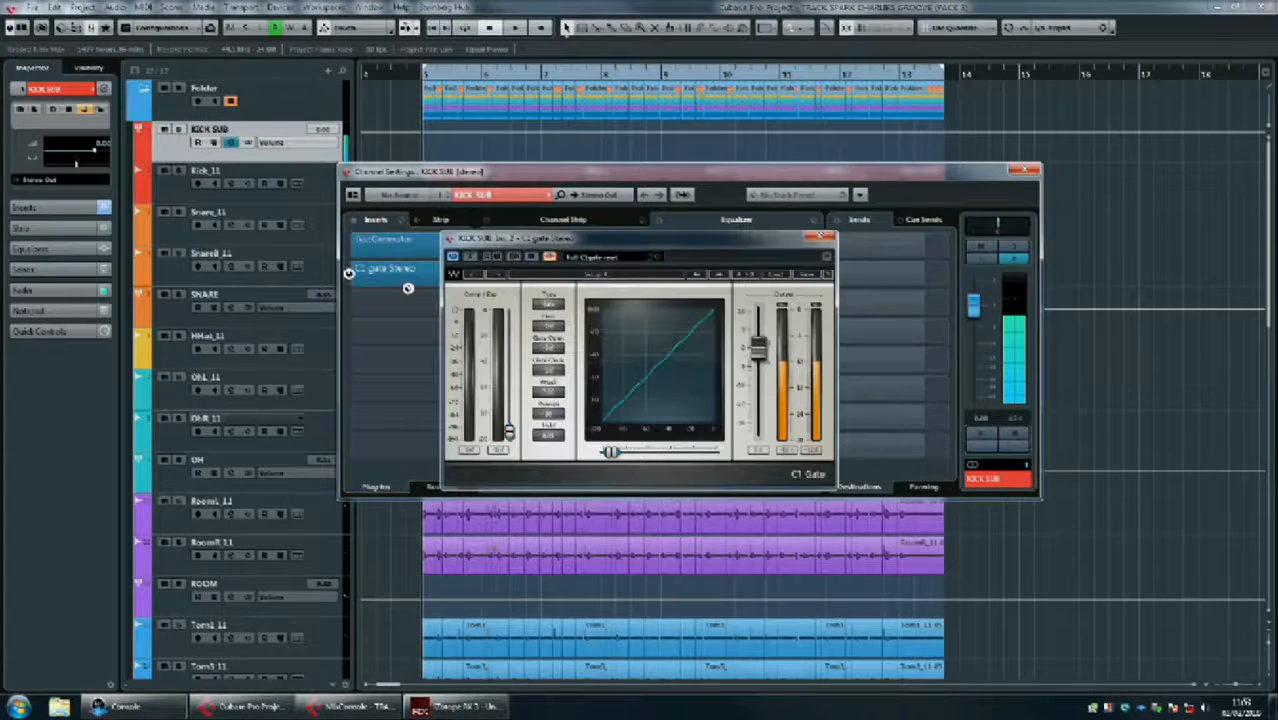
pyautogui.moveTo(508, 430); pyautogui.dragTo(508, 346)
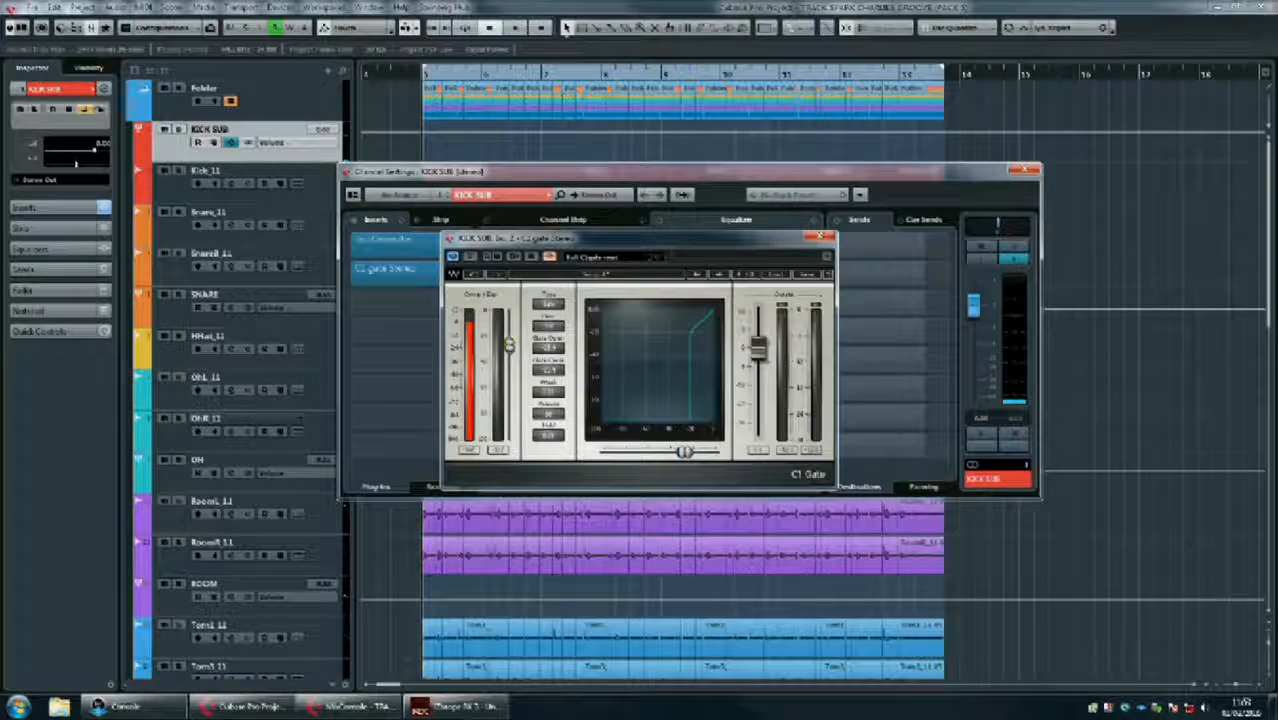
pyautogui.click(820, 237)
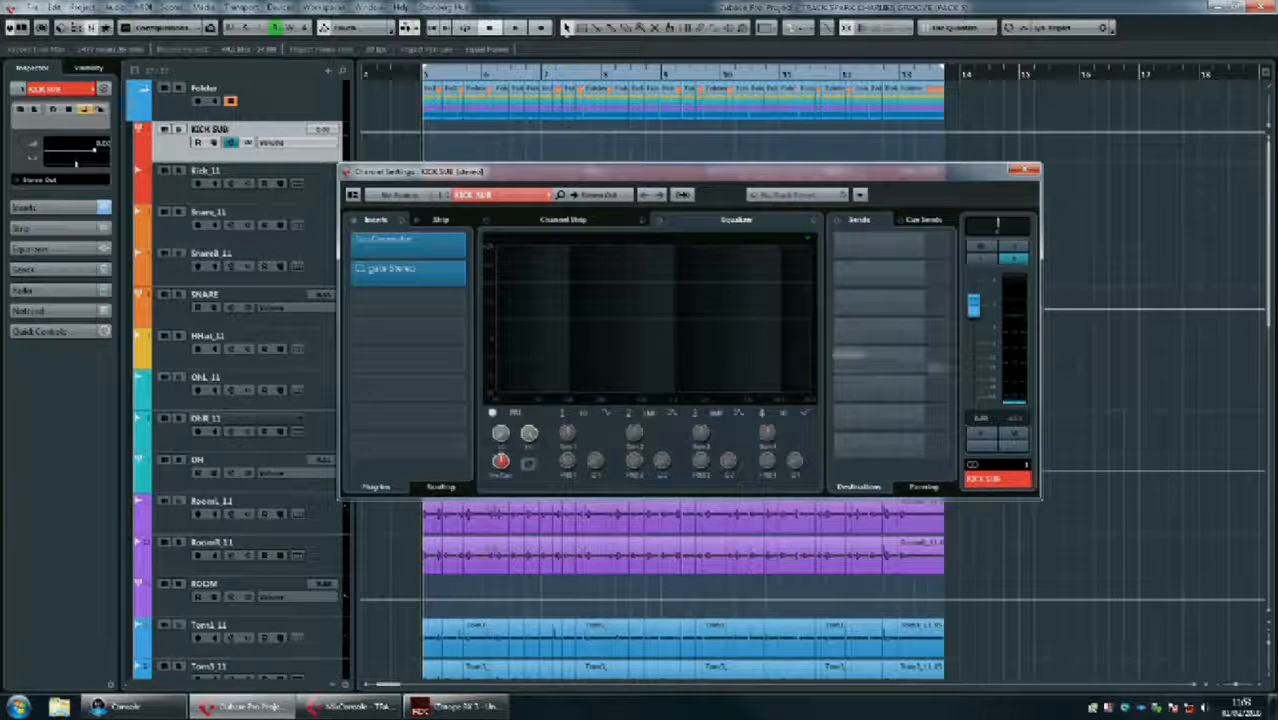
pyautogui.click(1024, 170)
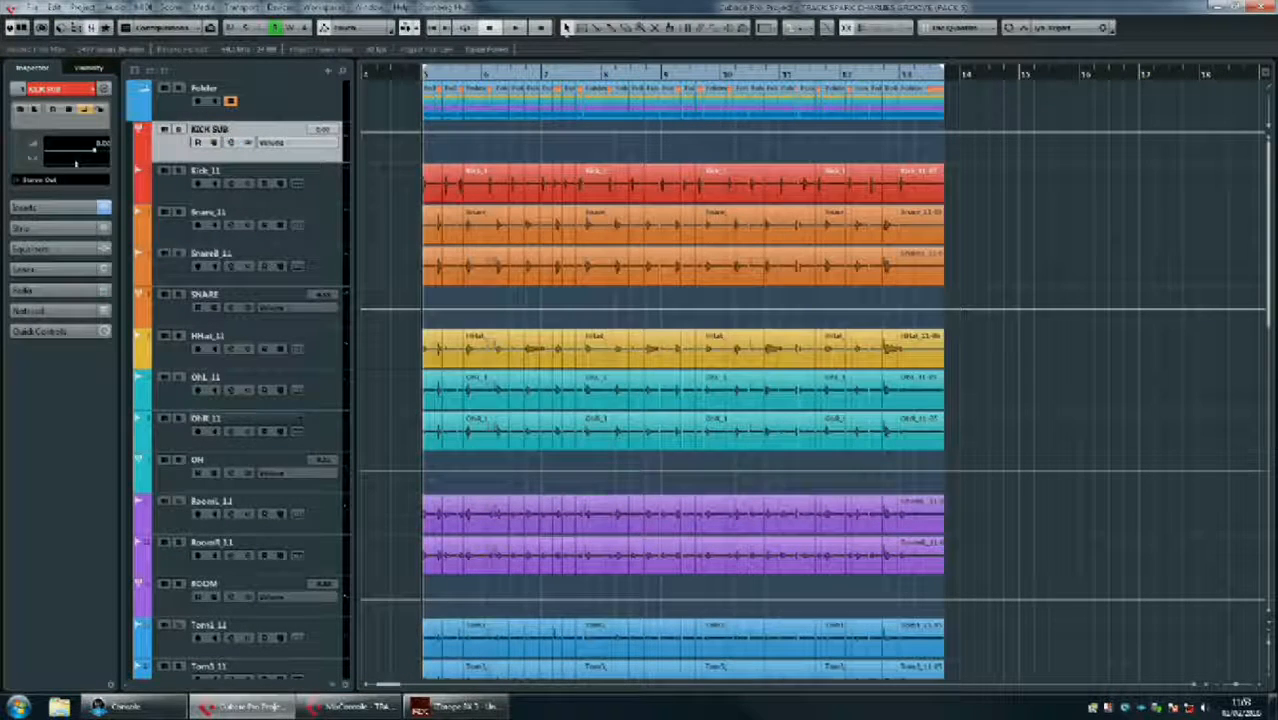
# - Route the first send of the Kick_11 channel to the side-chain of the KICK SUB gate and enable the send
pyautogui.click(250, 172)
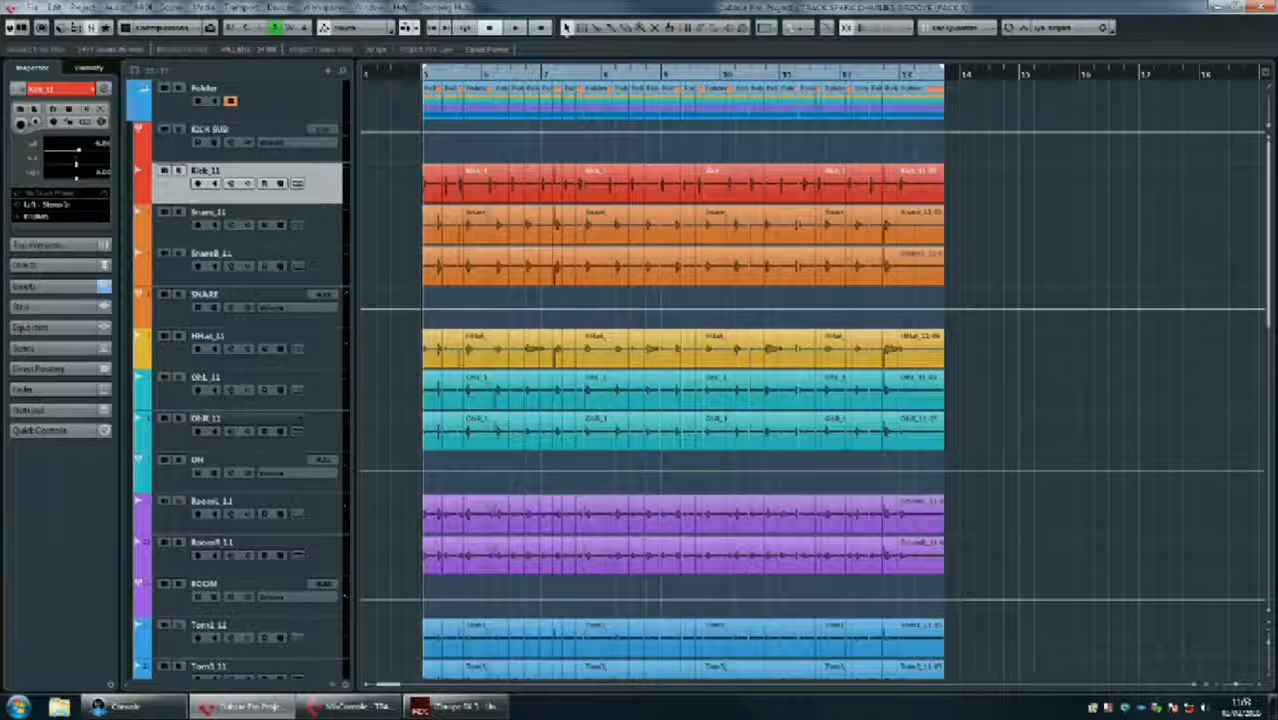
pyautogui.click(230, 183)
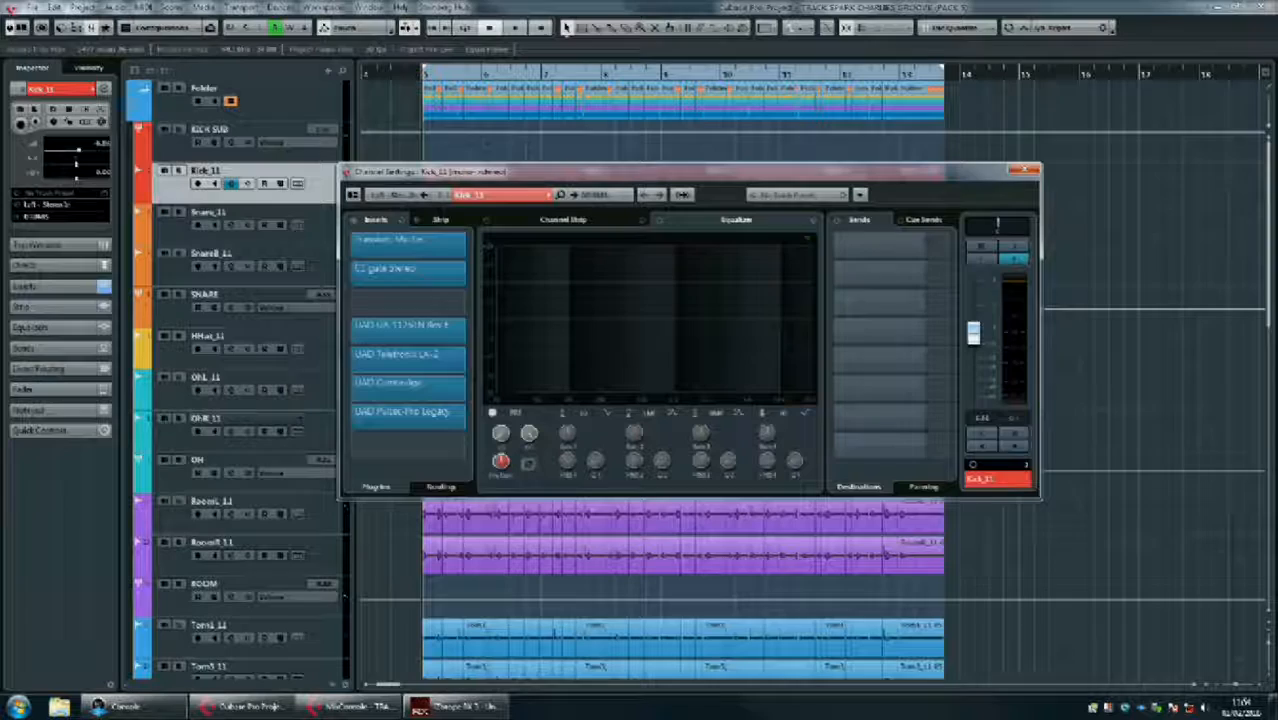
pyautogui.moveTo(640, 171); pyautogui.dragTo(628, 165)
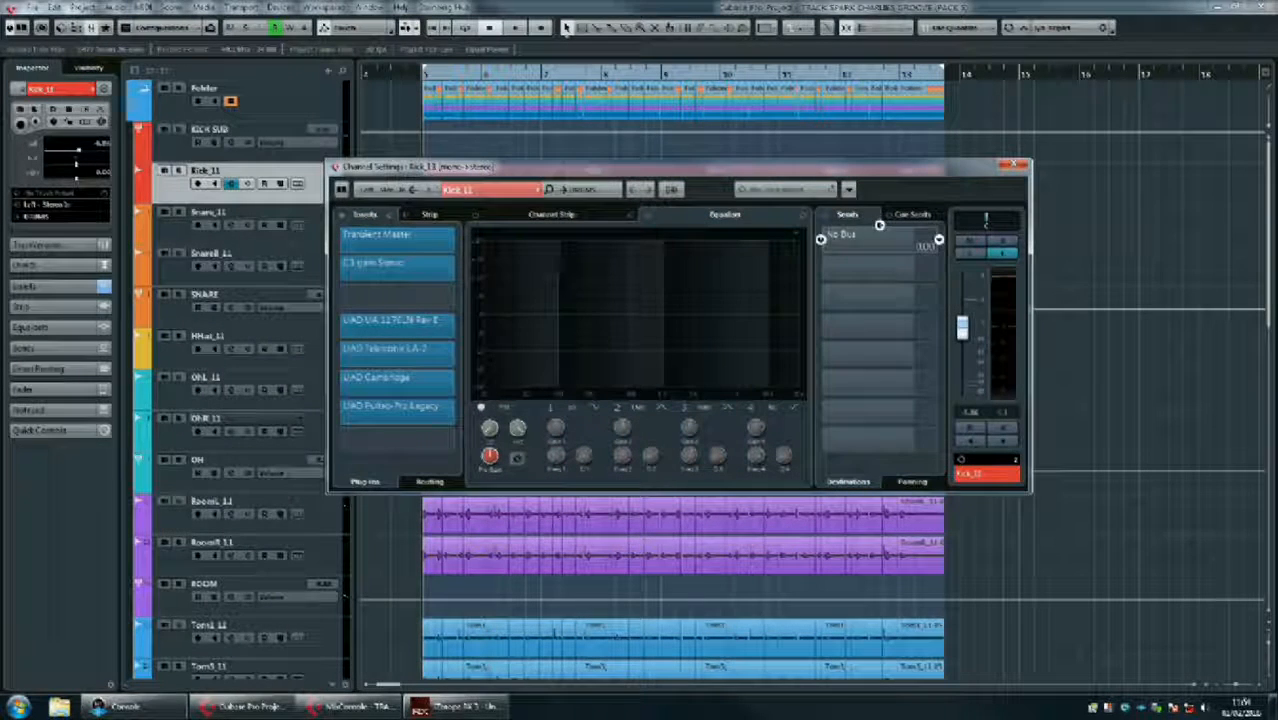
pyautogui.click(879, 232)
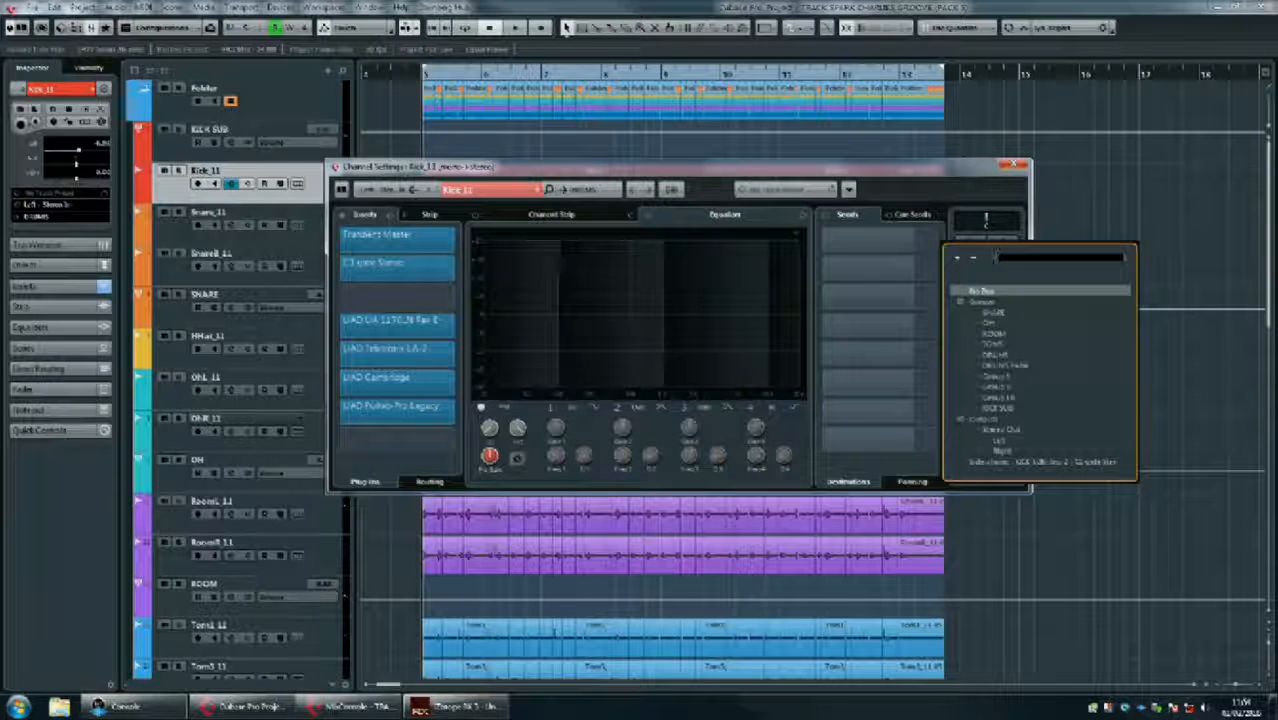
pyautogui.doubleClick(1038, 462)
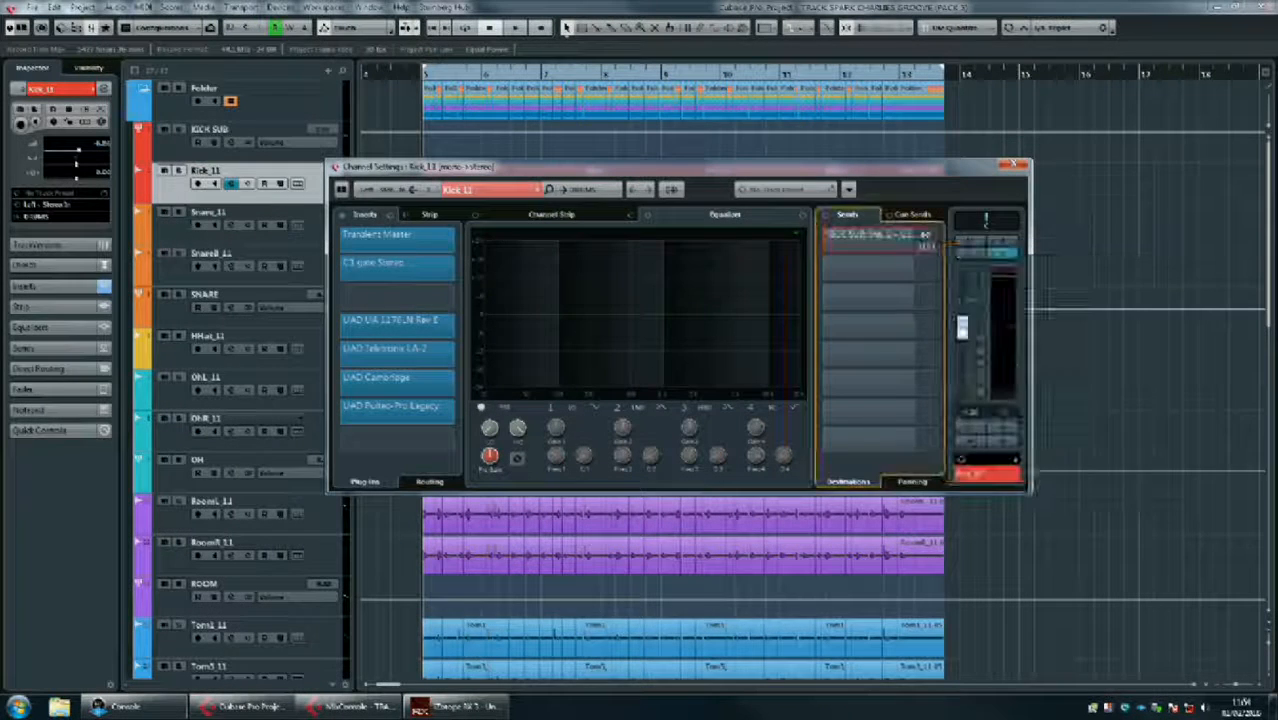
pyautogui.click(822, 240)
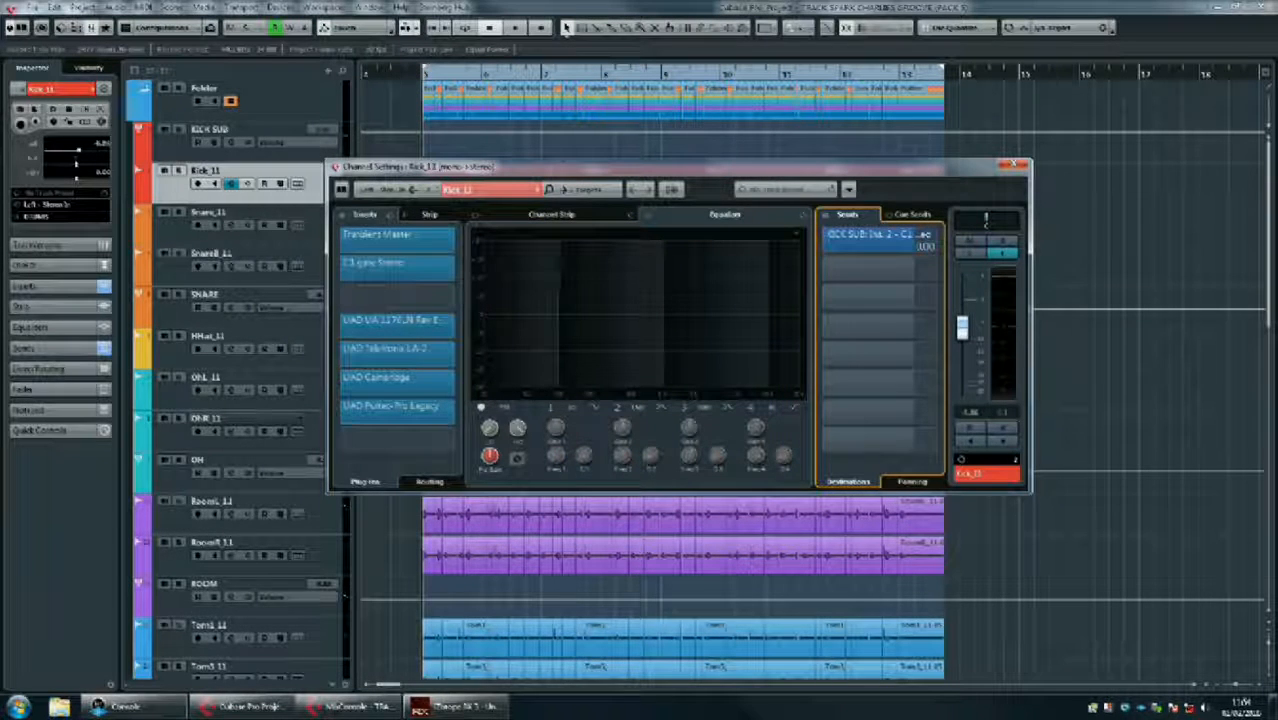
pyautogui.click(1016, 164)
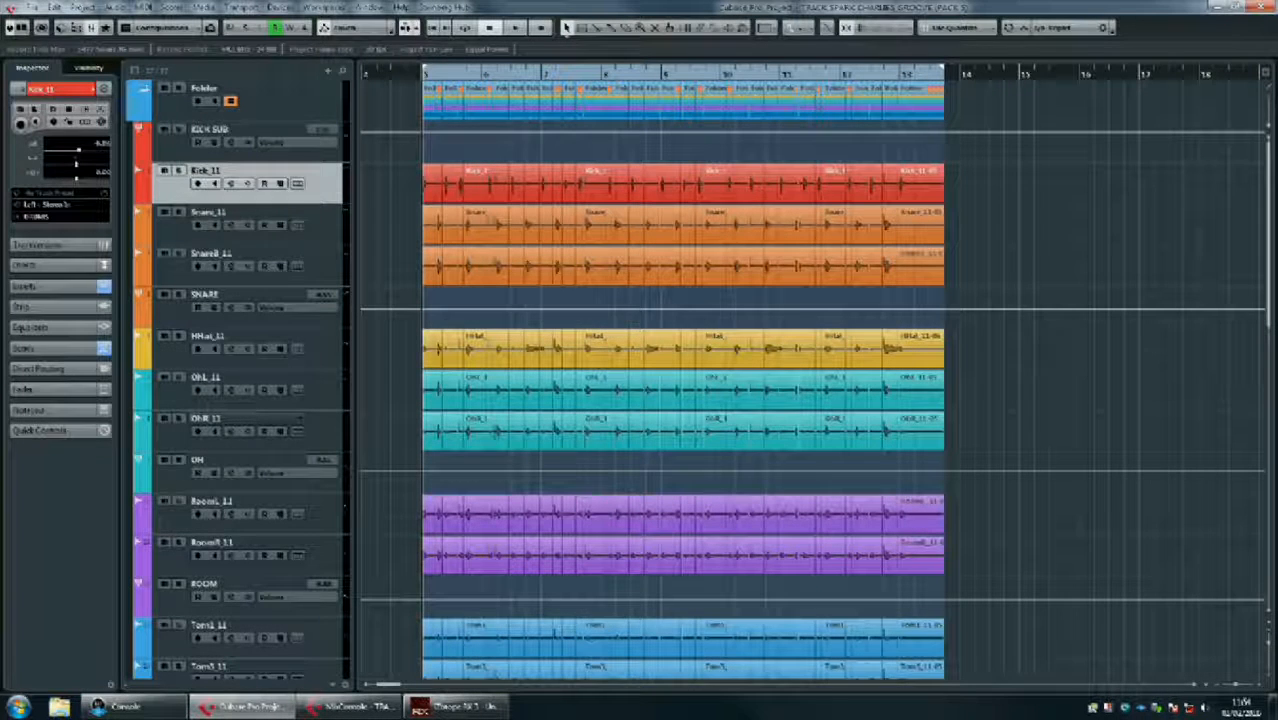
# - Solo the Kick_11 and KICK SUB tracks and play them together
pyautogui.press('s')
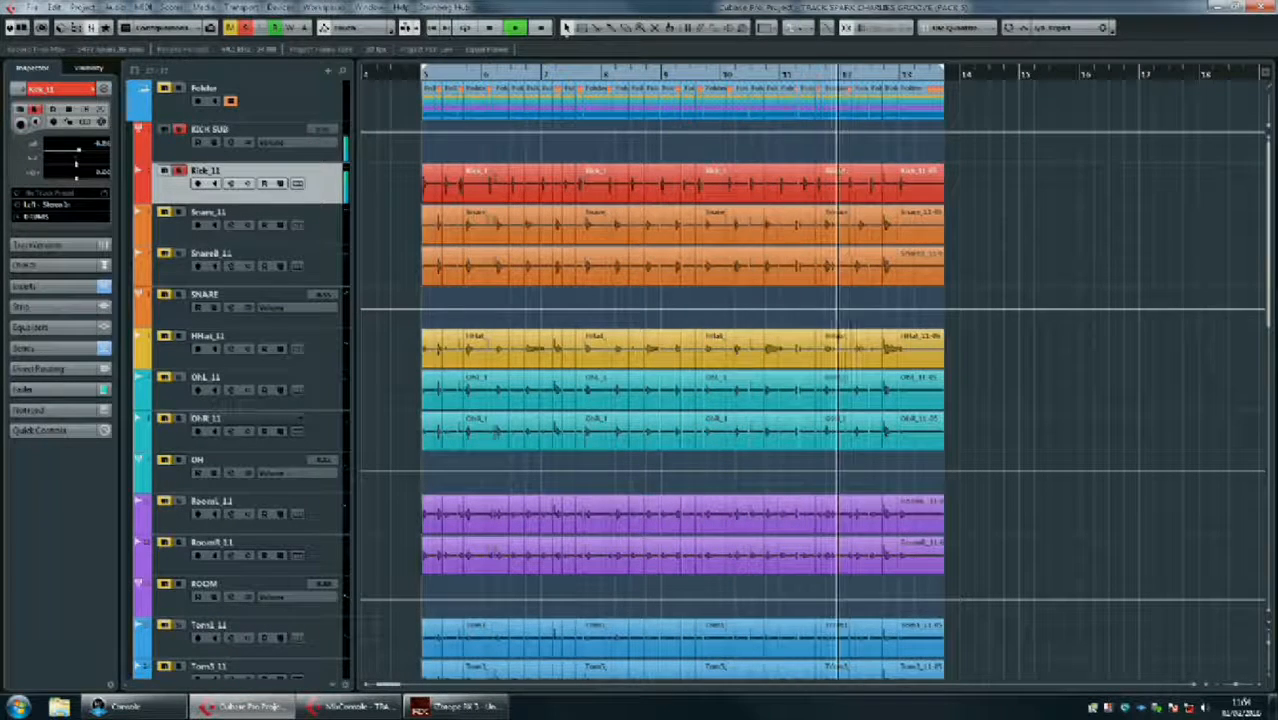
pyautogui.press('space')
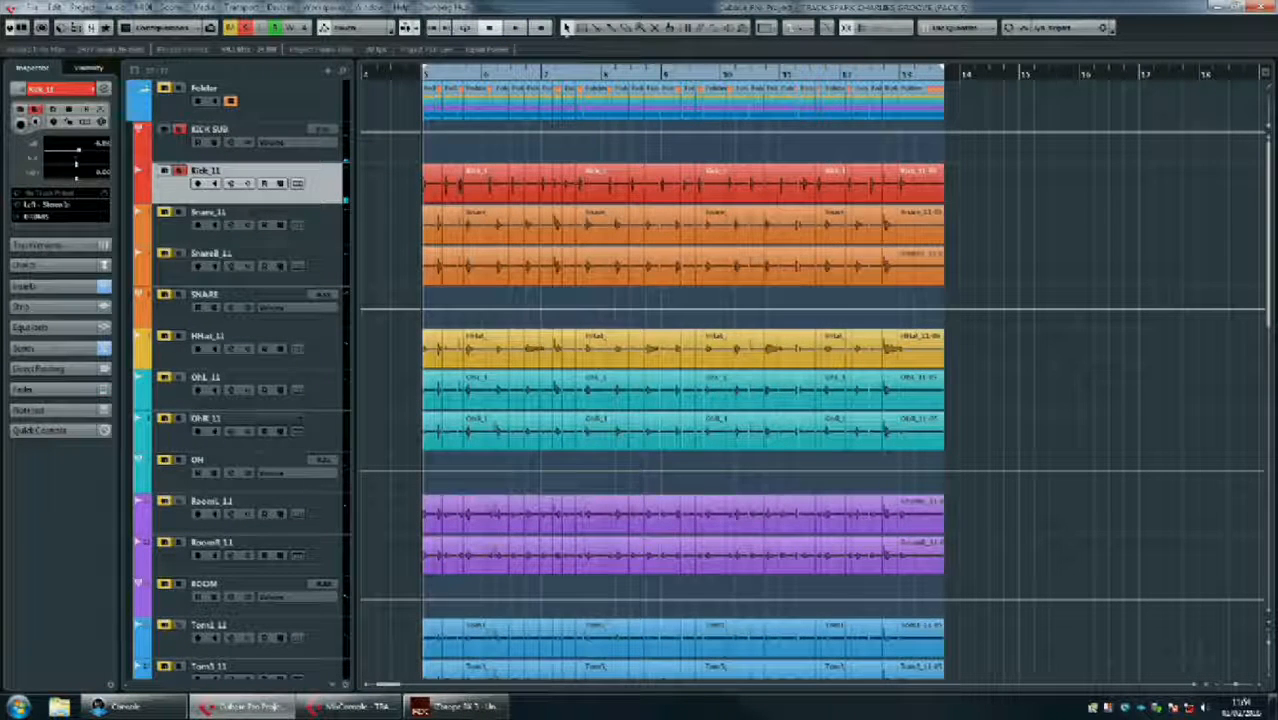
# - Adjust the release of the C1 gate on KICK SUB, audition the triggered tone and close the gate's window
pyautogui.click(232, 143)
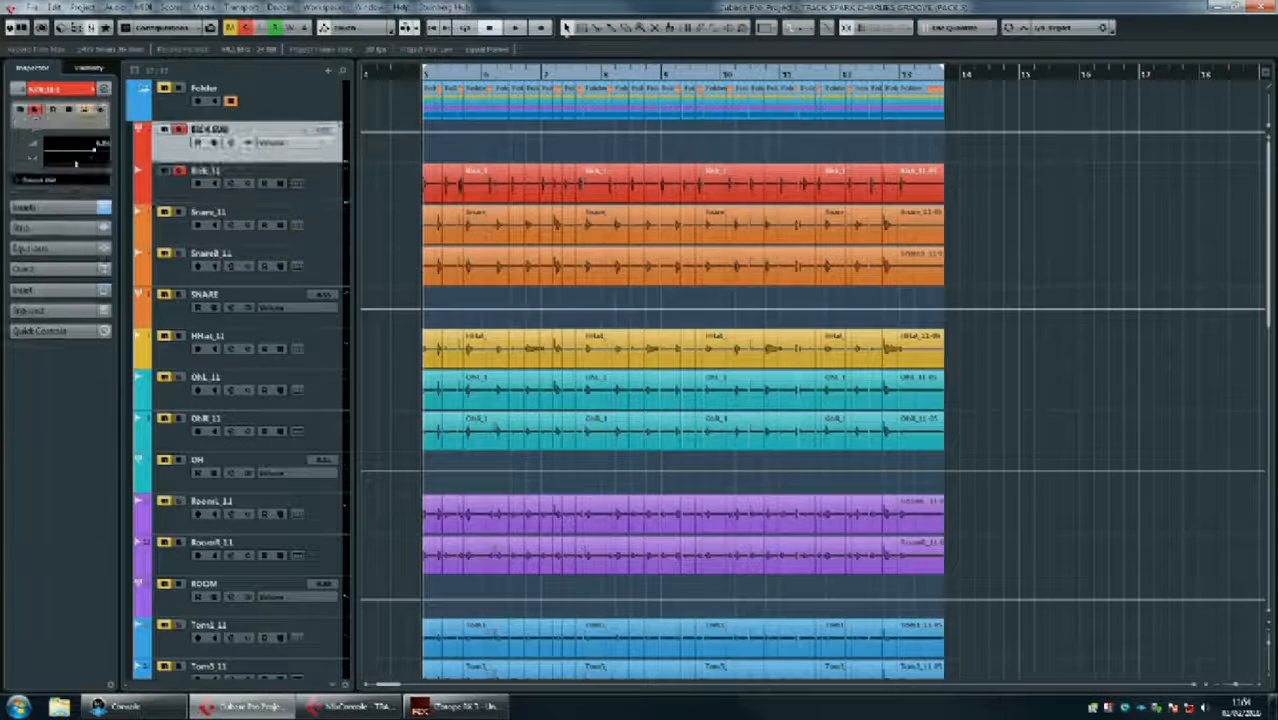
pyautogui.click(232, 143)
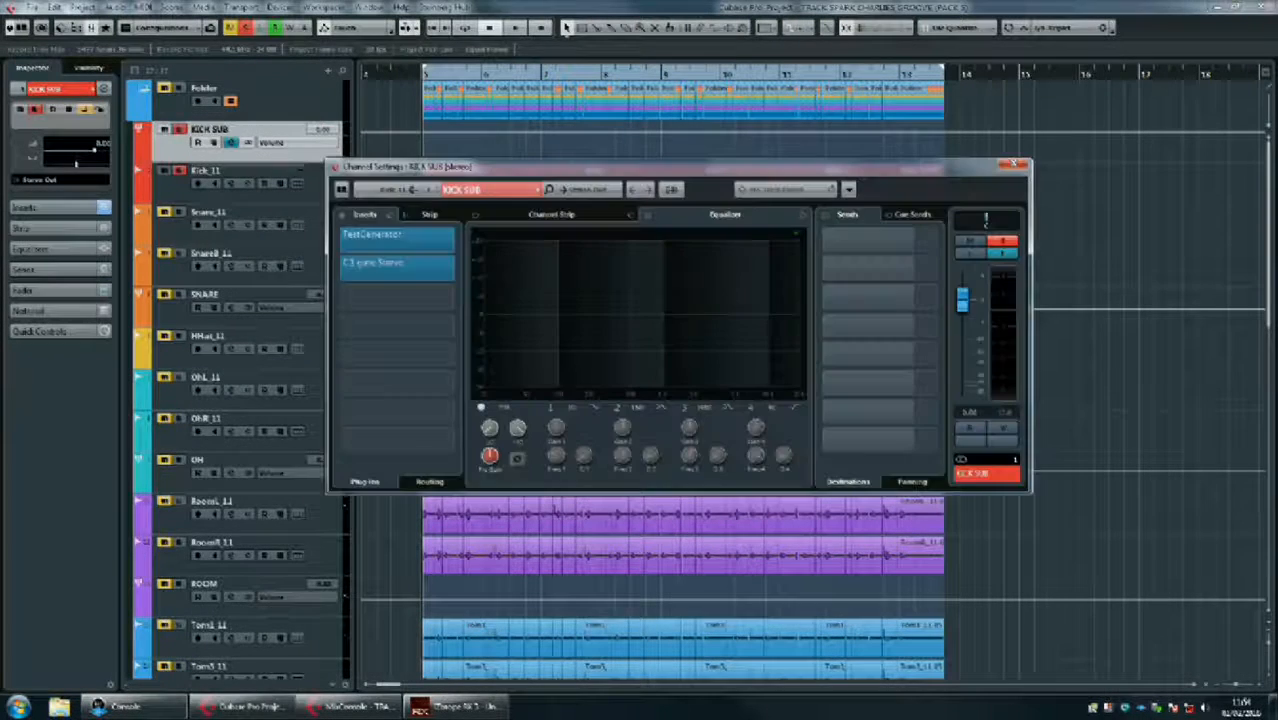
pyautogui.click(390, 265)
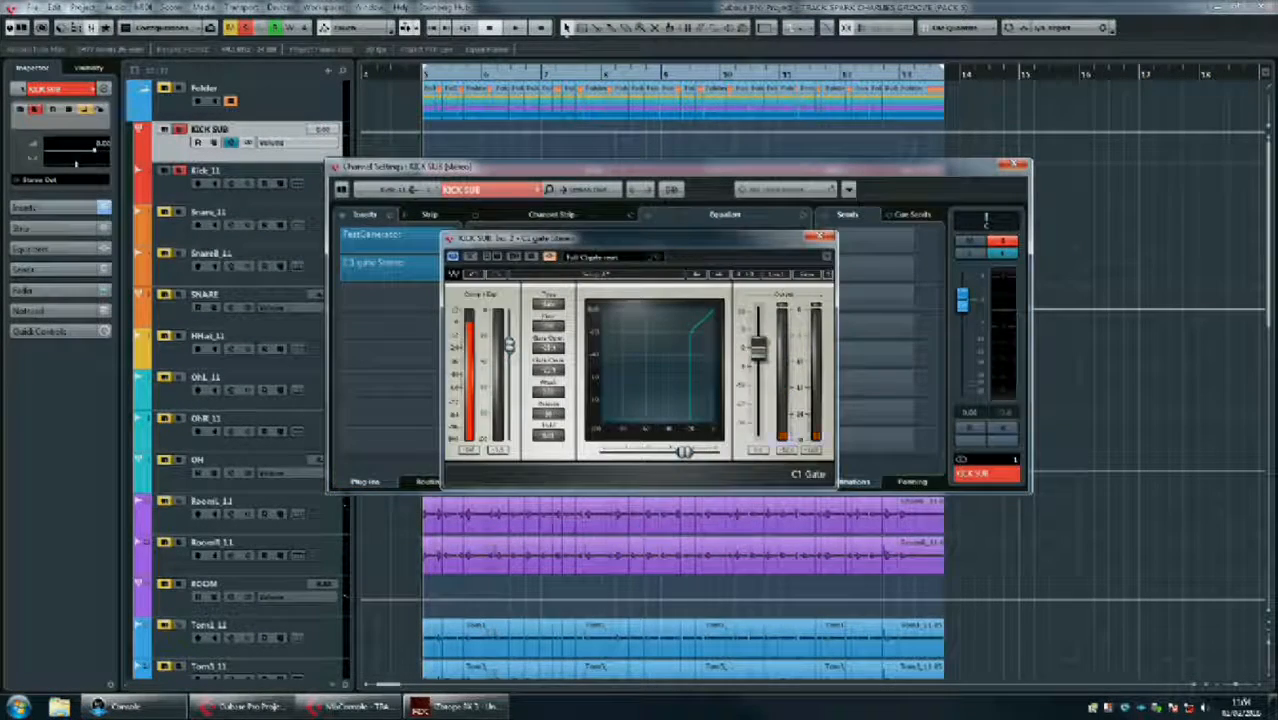
pyautogui.moveTo(520, 238); pyautogui.dragTo(539, 234)
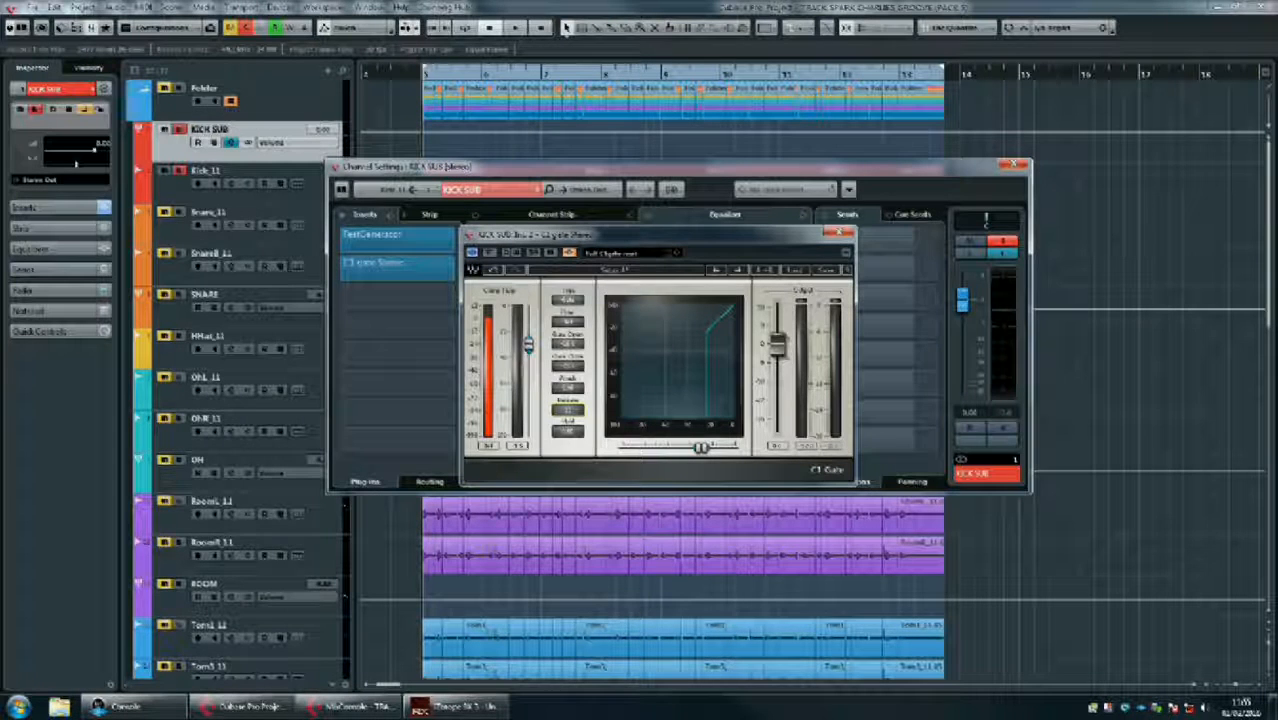
pyautogui.press('space')
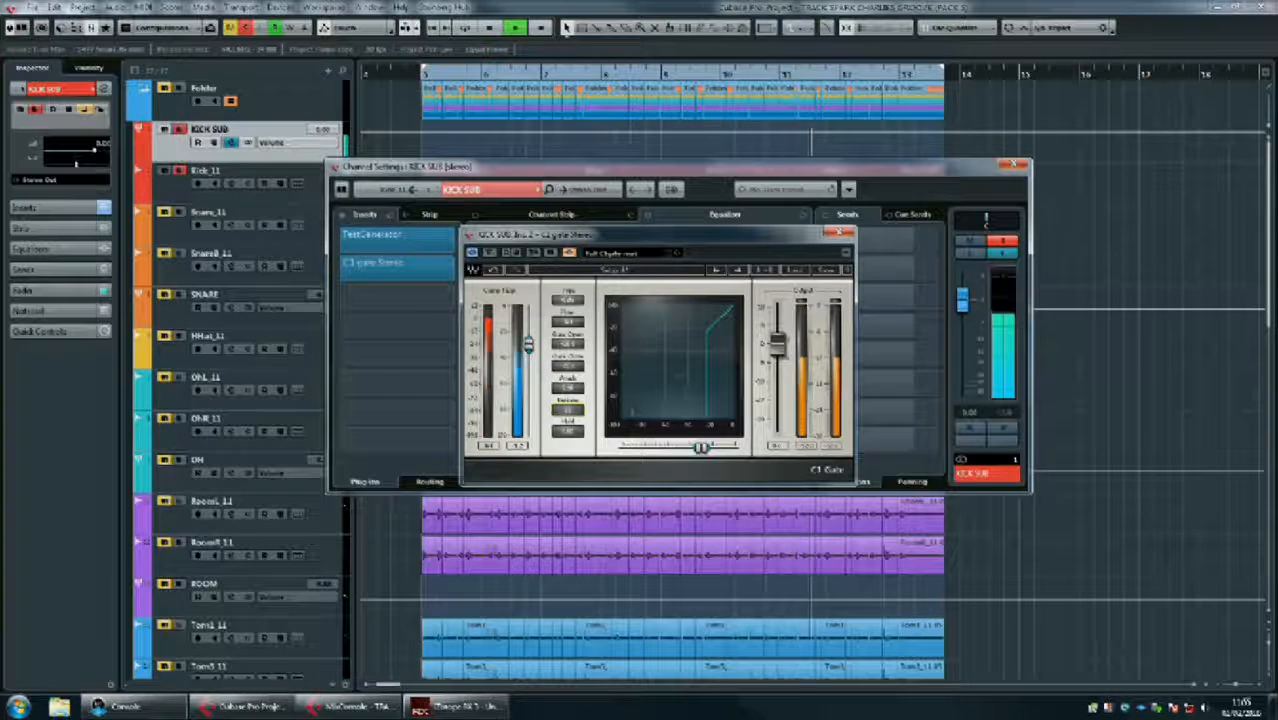
pyautogui.press('space')
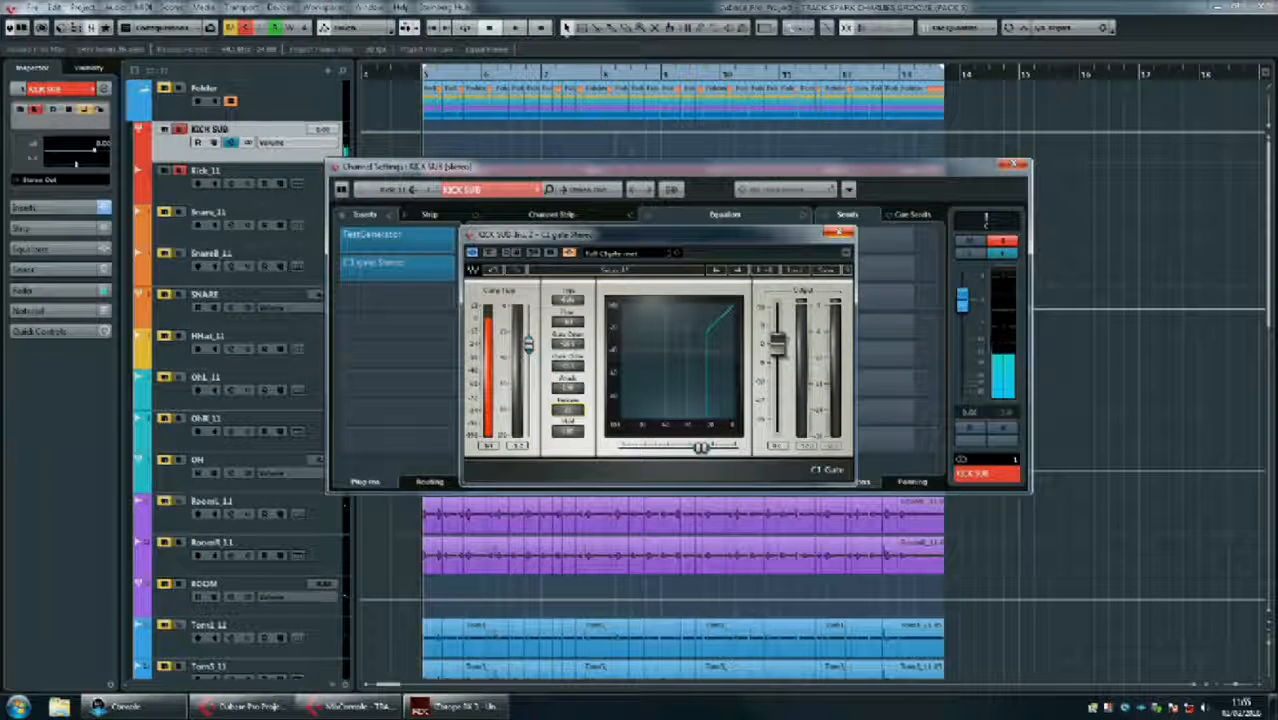
pyautogui.click(838, 232)
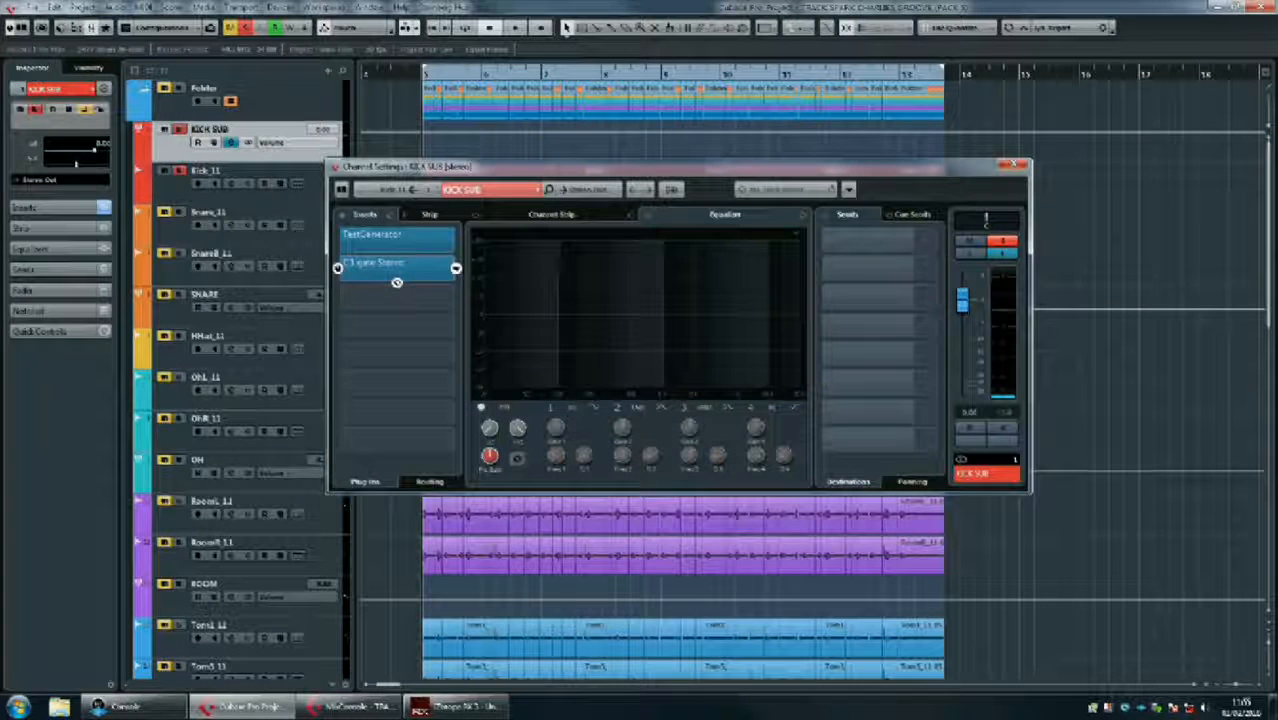
# - Raise the test generator's output level to about -8.2 dB while auditioning, and close its window and the channel settings
pyautogui.click(453, 240)
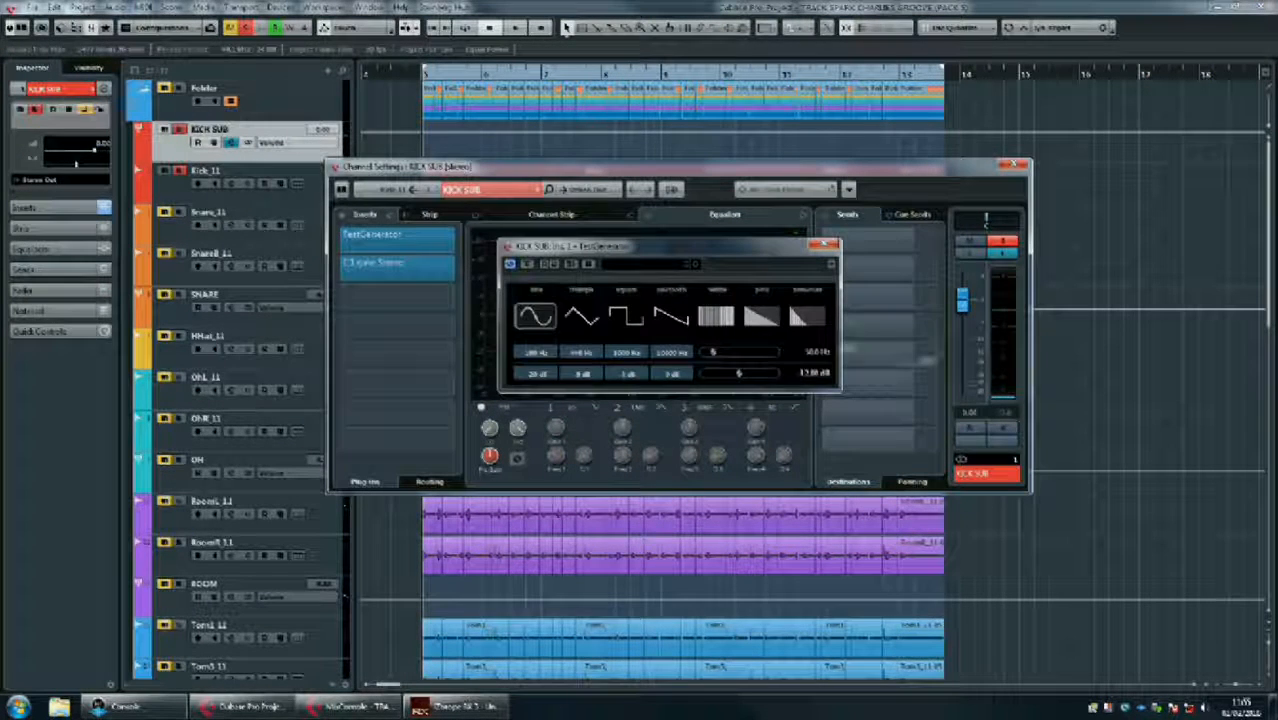
pyautogui.moveTo(739, 373); pyautogui.dragTo(748, 373)
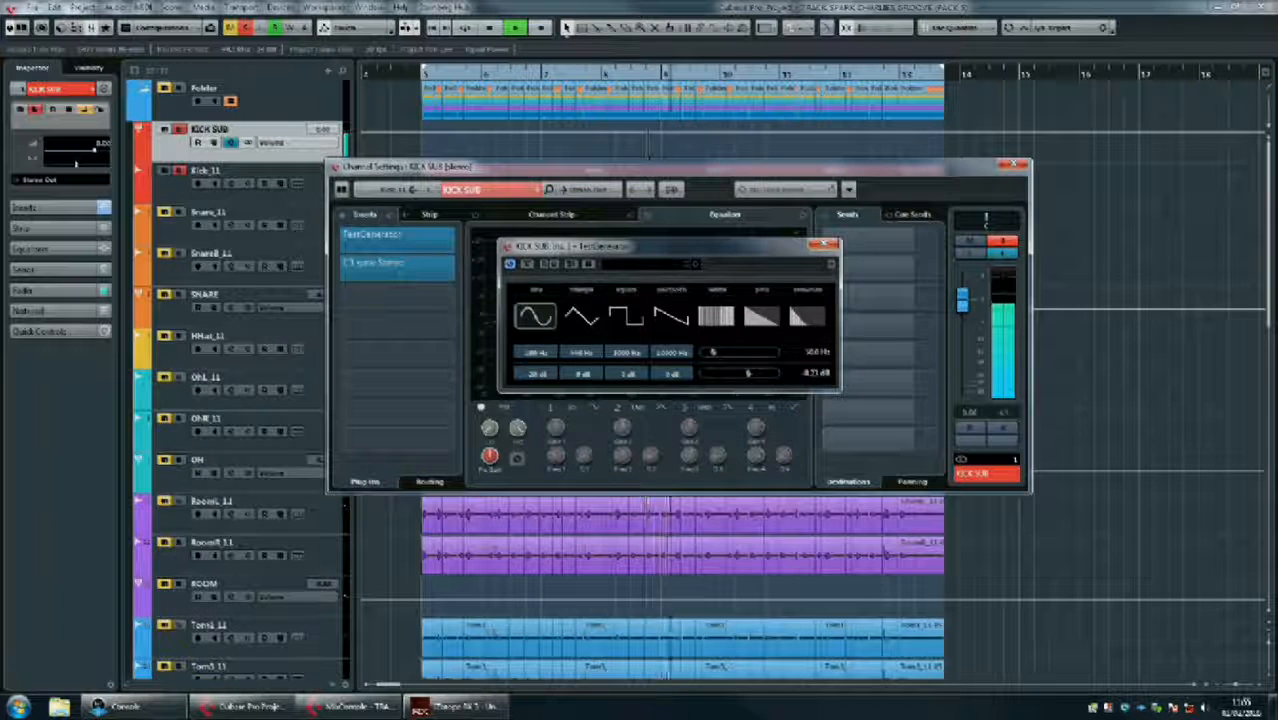
pyautogui.click(1012, 164)
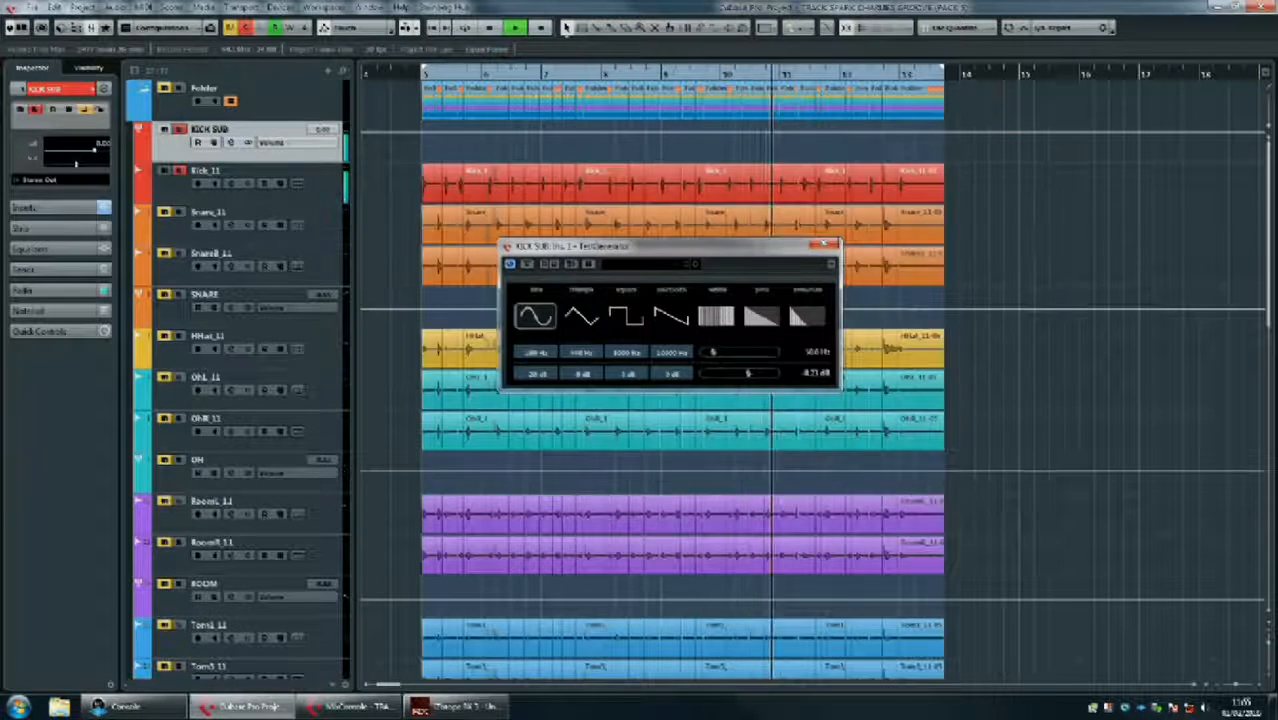
pyautogui.press('space')
pyautogui.click(823, 244)
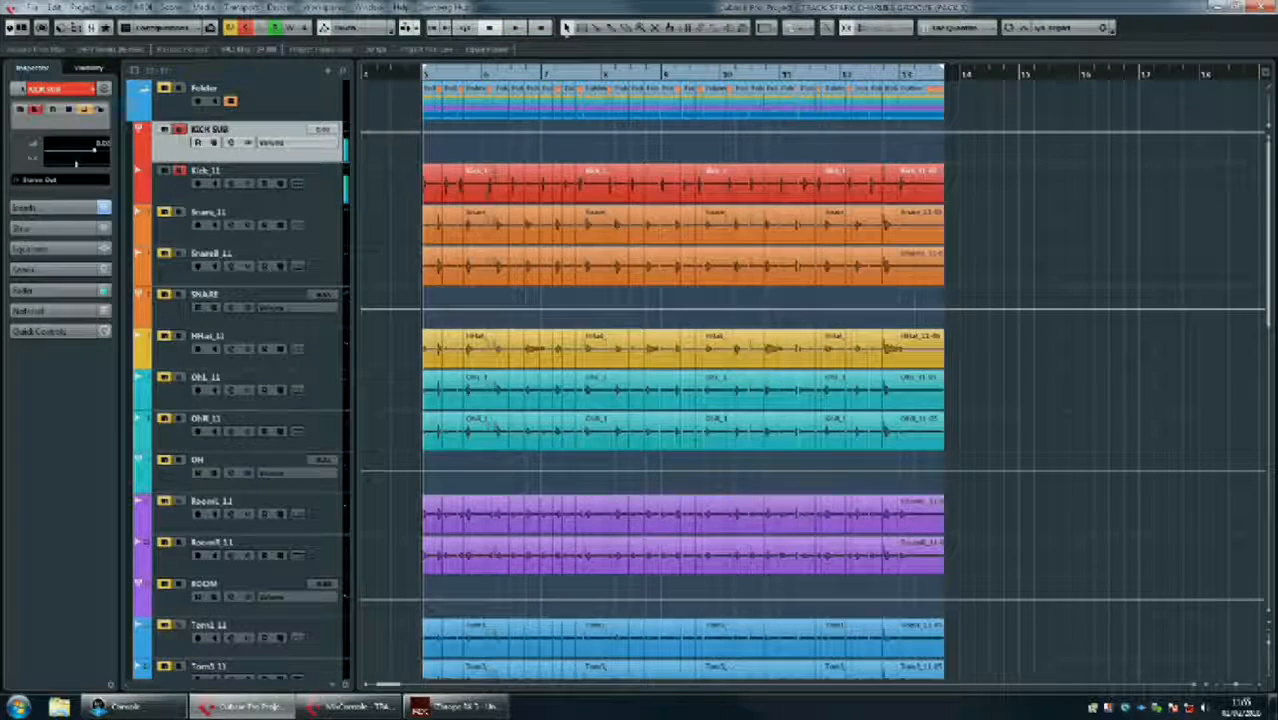
# - Clear the solos and lower the KICK SUB volume to about -3.24 dB while auditioning it against the drum mix
pyautogui.press('space')
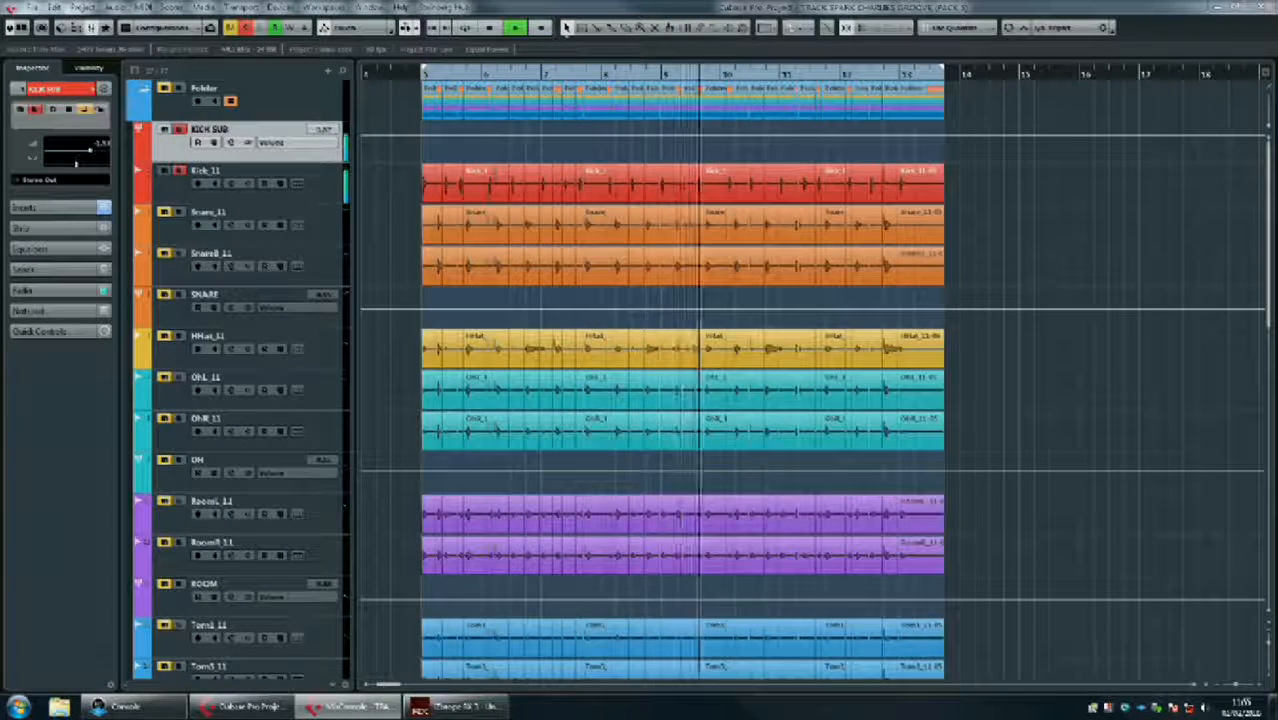
pyautogui.press('space')
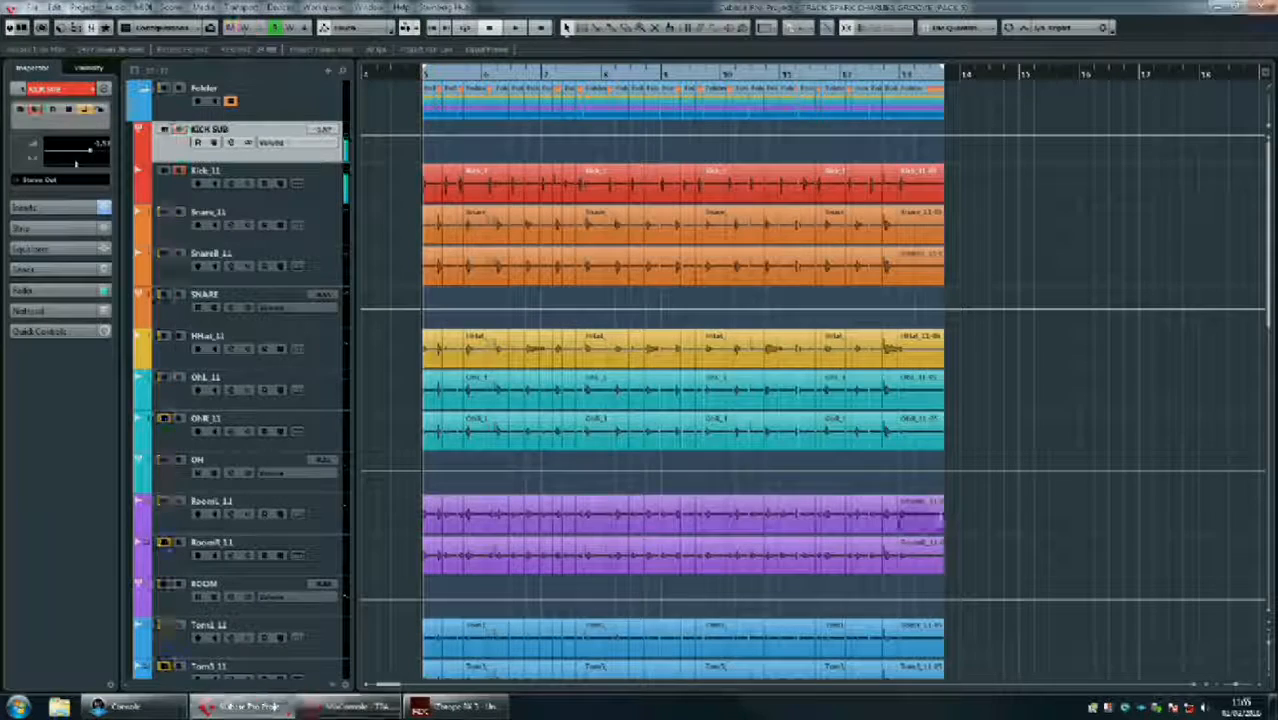
pyautogui.press('space')
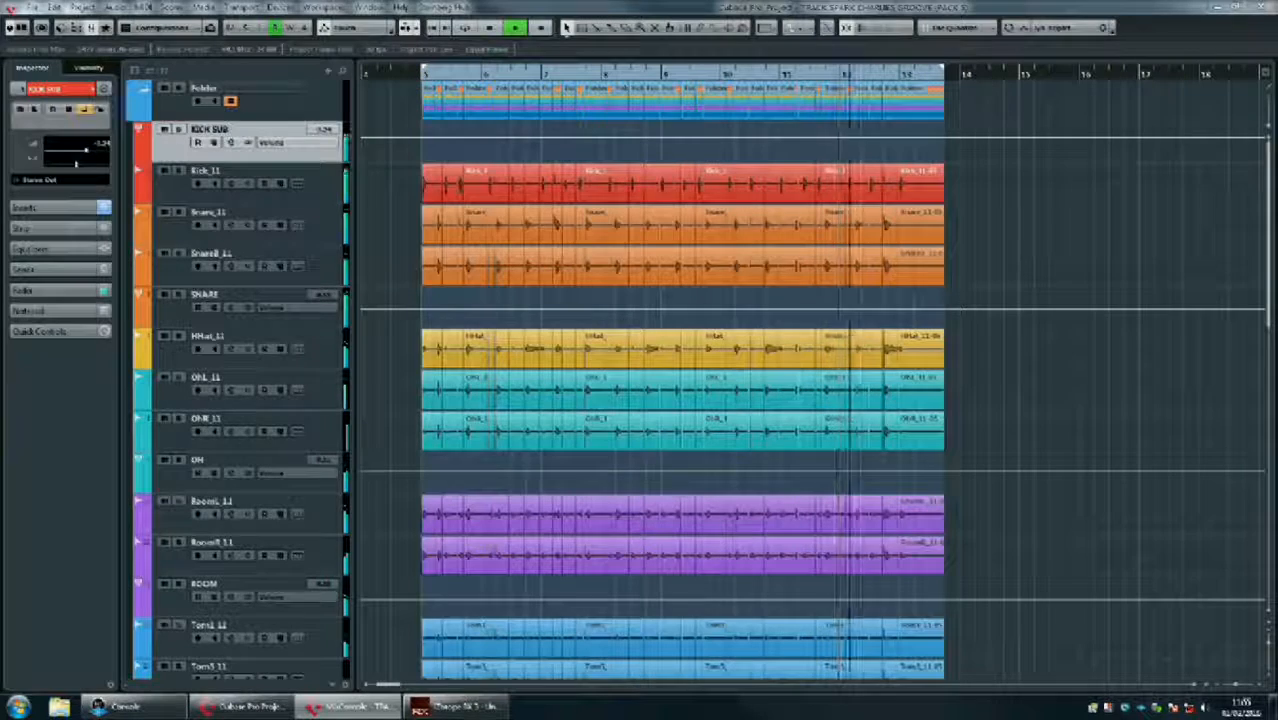
pyautogui.press('space')
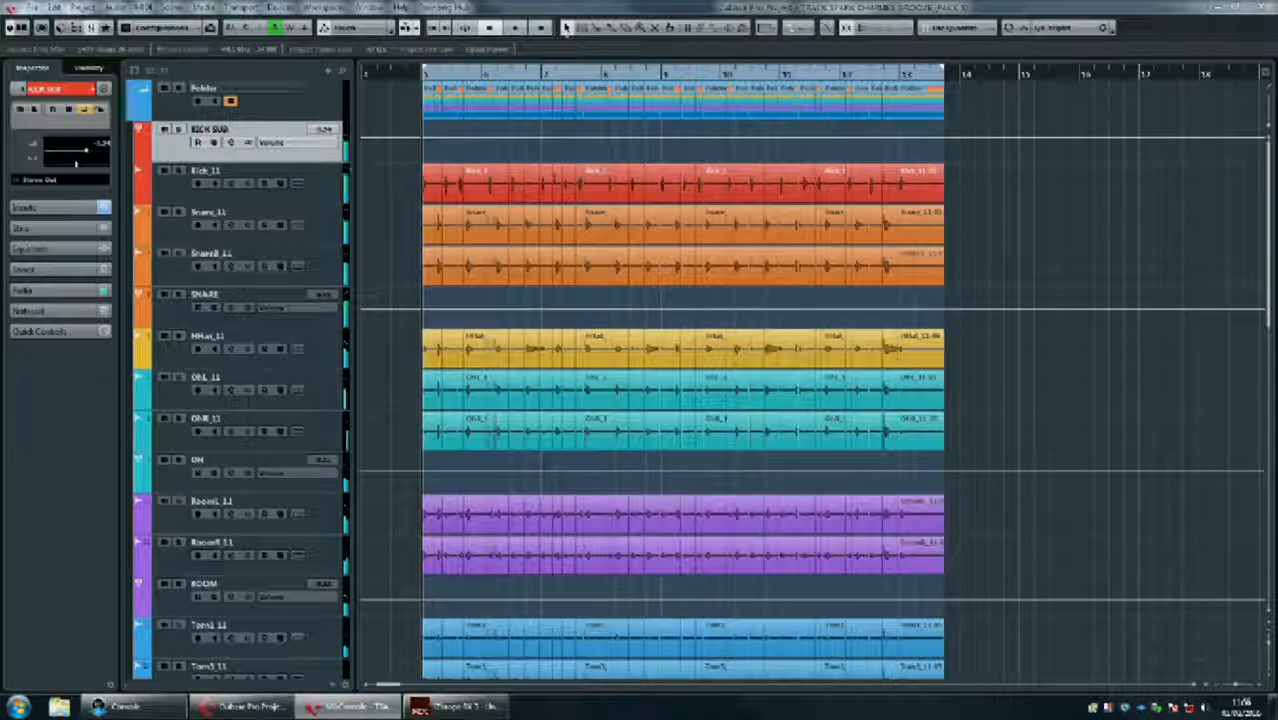
# - Play the full drum mix with KICK SUB muted to compare the kick without the sub tone
pyautogui.press('space')
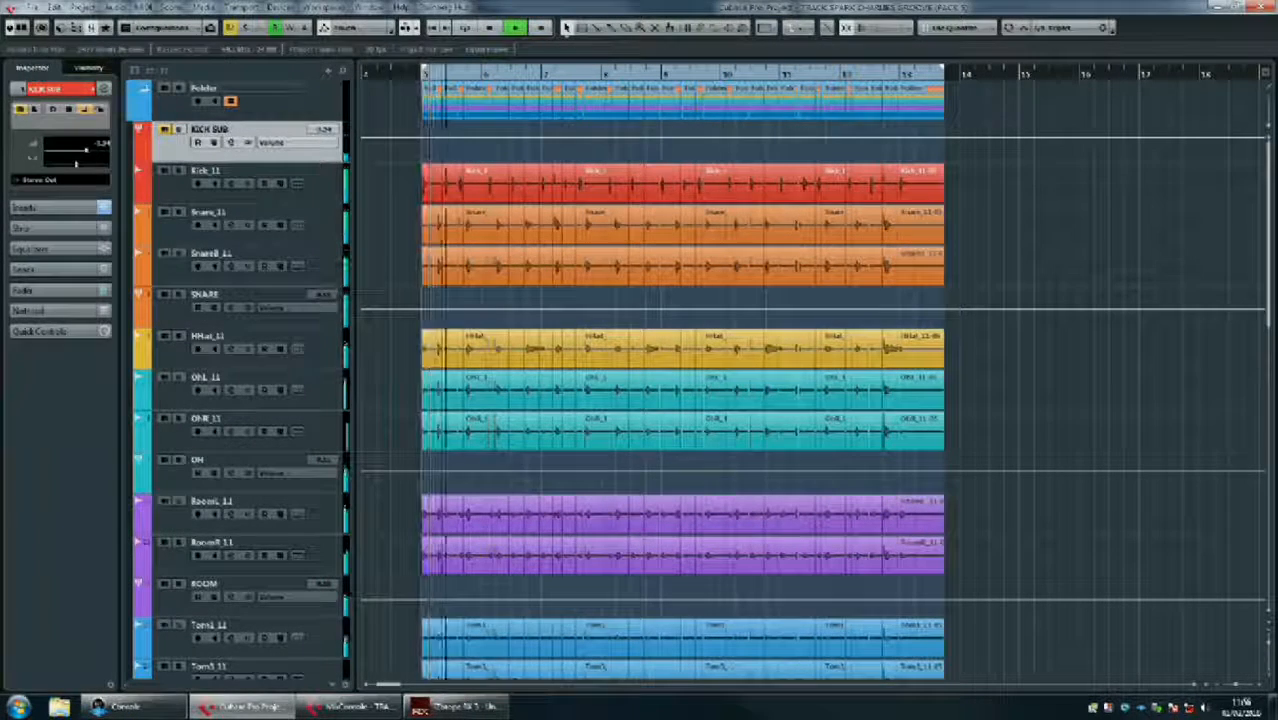